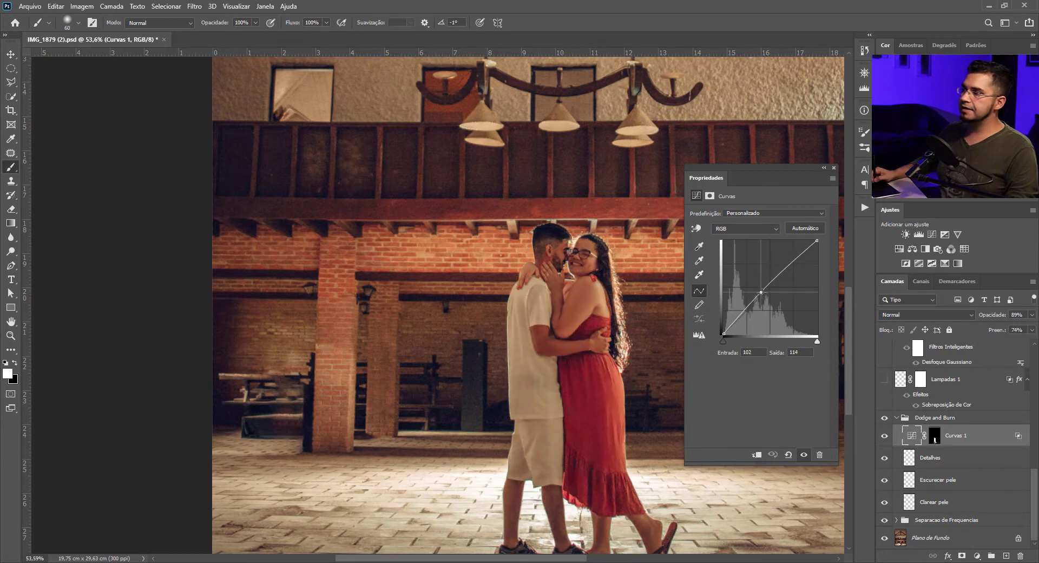
Inspect the Curvas 1 layer mask on its own, return to the photo, and fit the whole image in view
{"action": "left_click", "coordinate": [936, 437]}
{"action": "left_click", "coordinate": [935, 437], "text": "alt"}
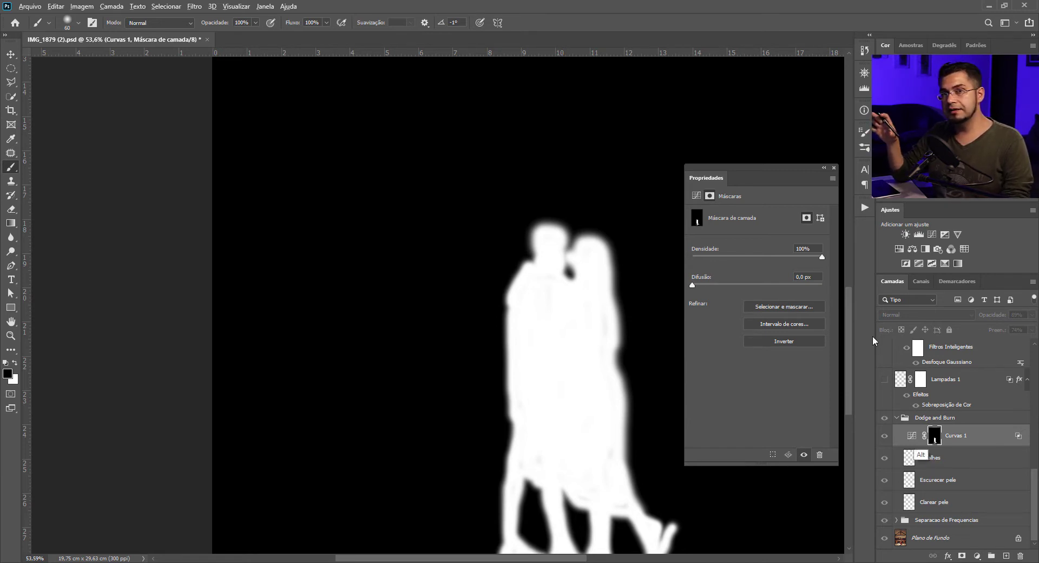
{"action": "left_click", "coordinate": [935, 439], "text": "alt"}
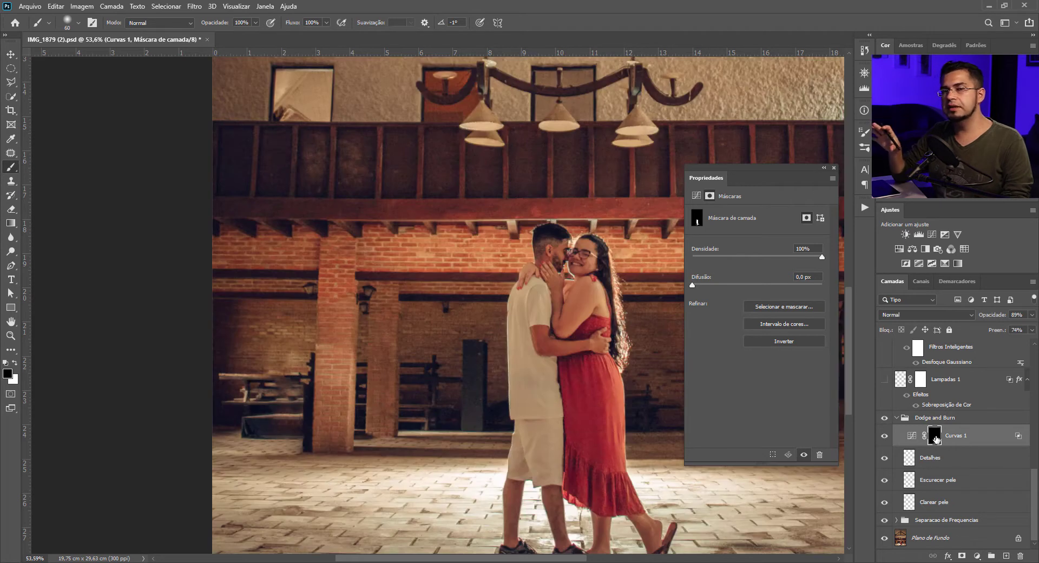
{"action": "key", "text": "ctrl+0"}
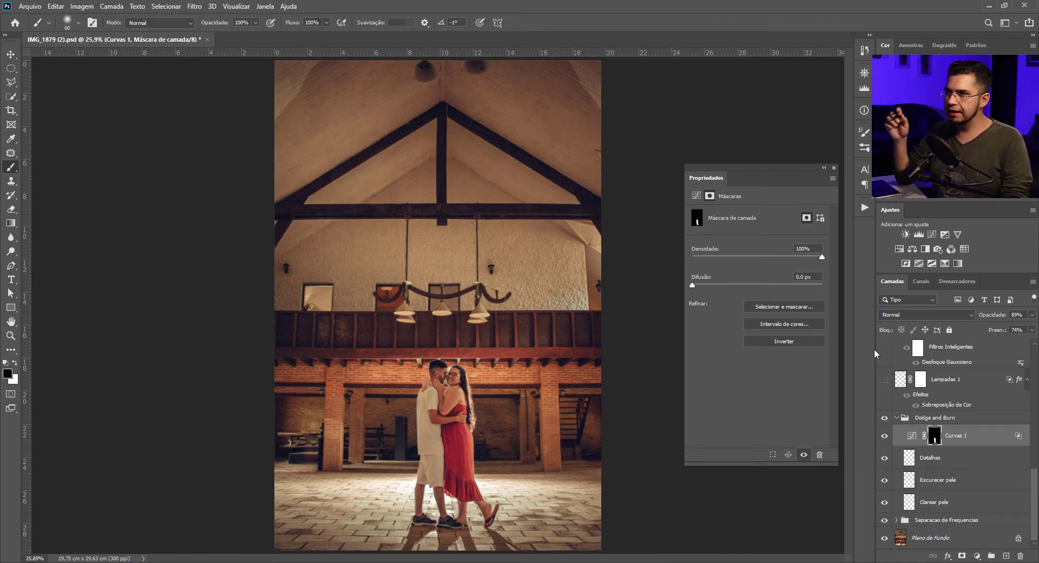
Compare the photo with and without the Lampadas 1 layer and leave the layer visible
{"action": "left_click_drag", "start_coordinate": [1035, 473], "coordinate": [1037, 439]}
{"action": "left_click", "coordinate": [885, 480]}
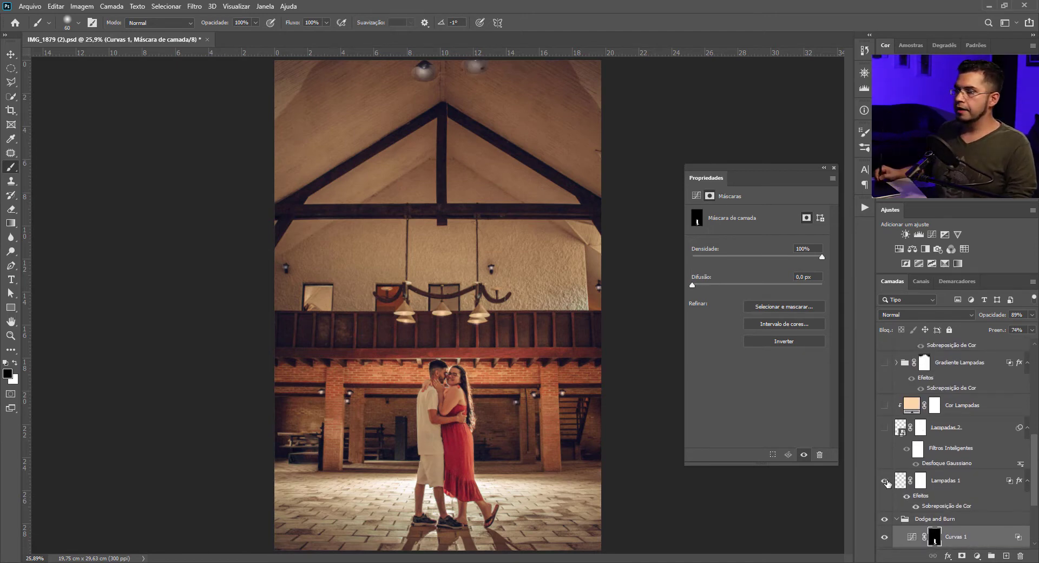
{"action": "left_click", "coordinate": [885, 481]}
{"action": "left_click", "coordinate": [885, 480]}
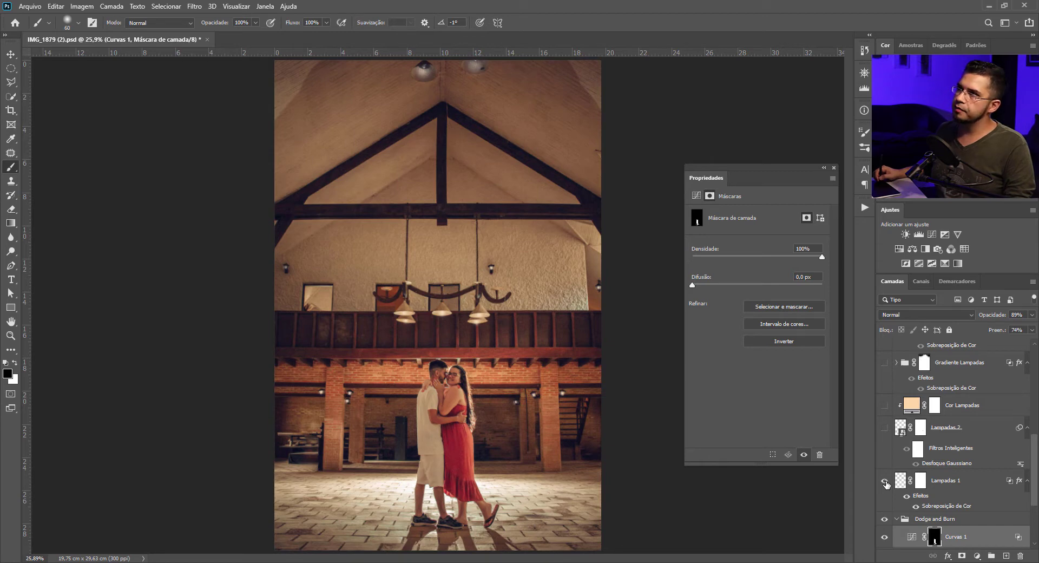
{"action": "left_click", "coordinate": [885, 481]}
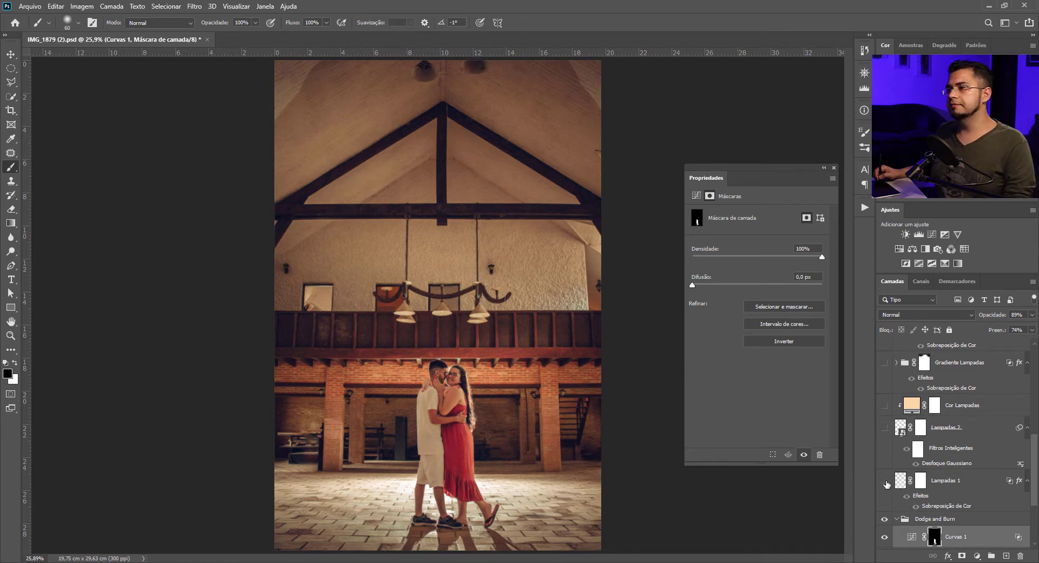
{"action": "left_click", "coordinate": [885, 481]}
Try painting white light dabs with a size 40 brush on the Lampadas 1 layer beside the wall lamps, and undo them
{"action": "key", "text": "alt+]"}
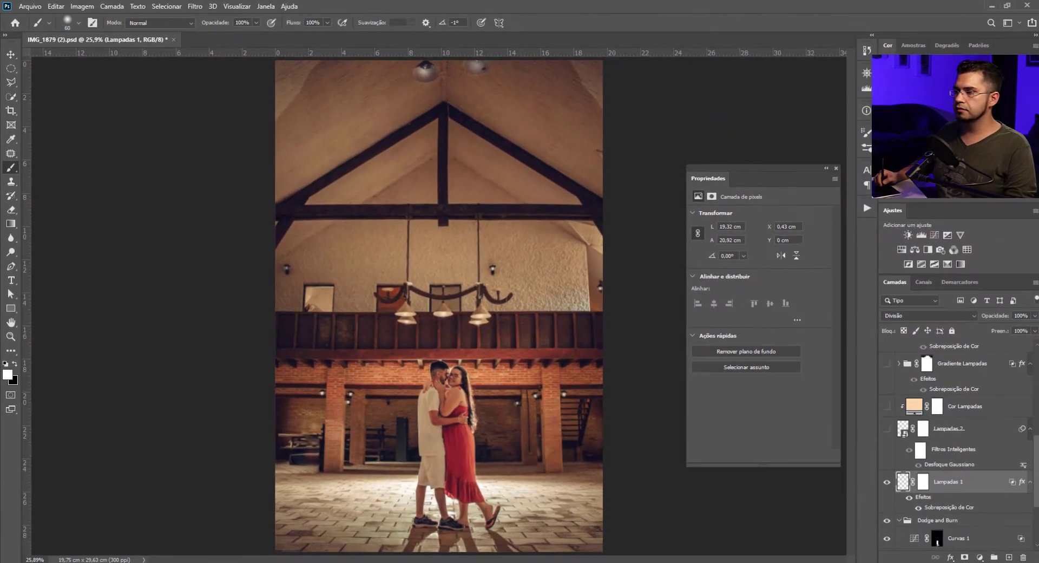
{"action": "left_click_drag", "start_coordinate": [471, 548], "coordinate": [520, 424]}
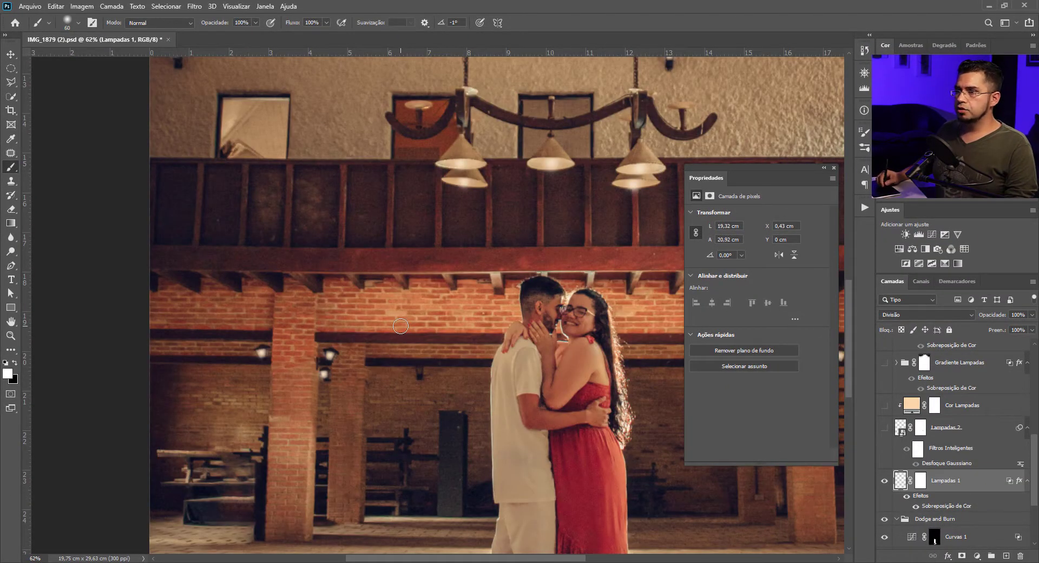
{"action": "mouse_move", "coordinate": [424, 403]}
{"action": "left_mouse_down"}
{"action": "mouse_move", "coordinate": [397, 316]}
{"action": "mouse_move", "coordinate": [407, 337]}
{"action": "mouse_move", "coordinate": [471, 341]}
{"action": "mouse_move", "coordinate": [496, 322]}
{"action": "left_mouse_up"}
{"action": "mouse_move", "coordinate": [426, 344]}
{"action": "left_mouse_down"}
{"action": "mouse_move", "coordinate": [450, 325]}
{"action": "mouse_move", "coordinate": [470, 254]}
{"action": "left_mouse_up"}
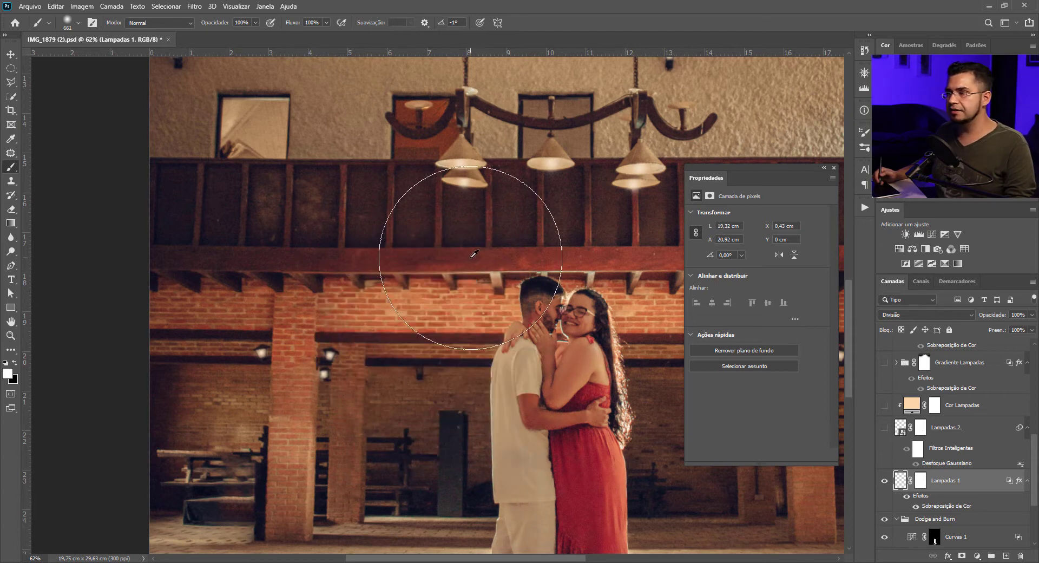
{"action": "left_click_drag", "start_coordinate": [433, 420], "coordinate": [441, 324]}
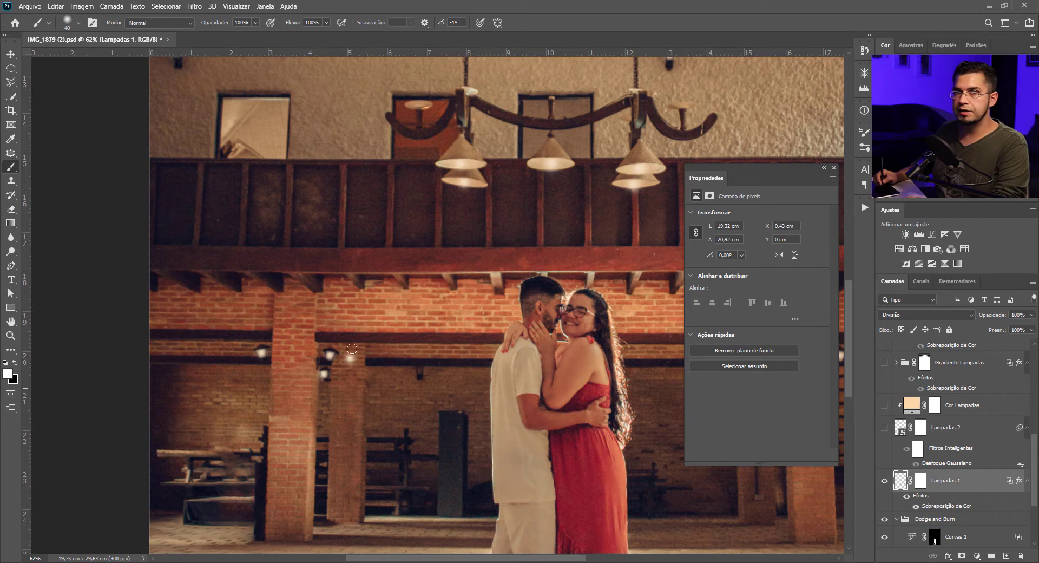
{"action": "left_click", "coordinate": [351, 358]}
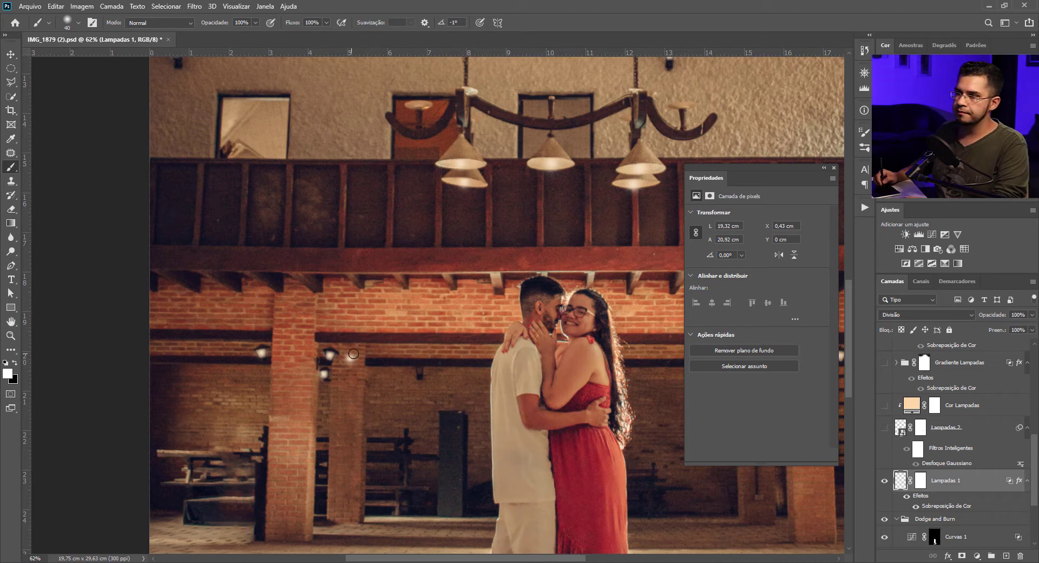
{"action": "key", "text": "ctrl+z"}
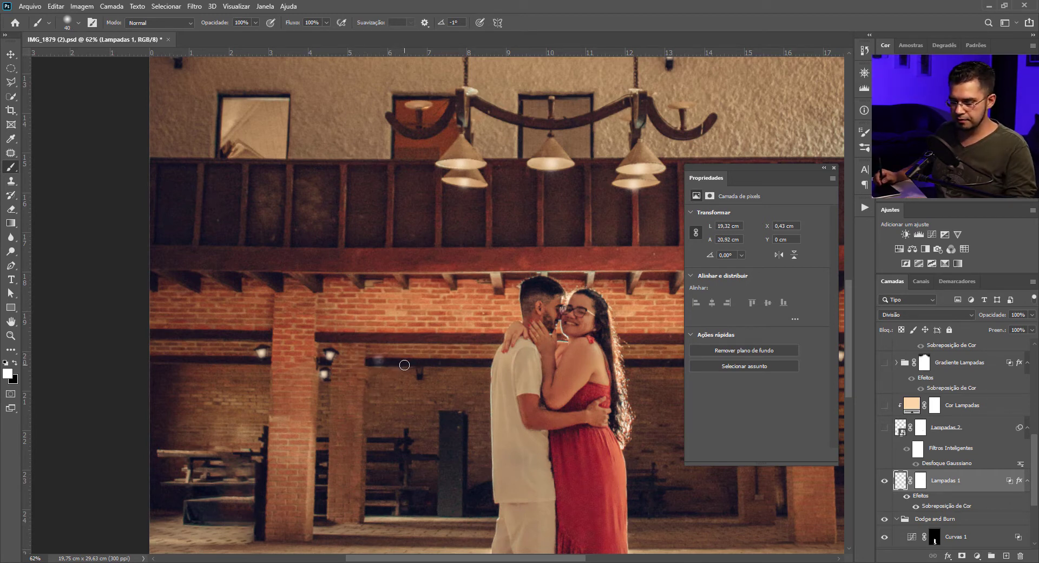
{"action": "left_click", "coordinate": [345, 365]}
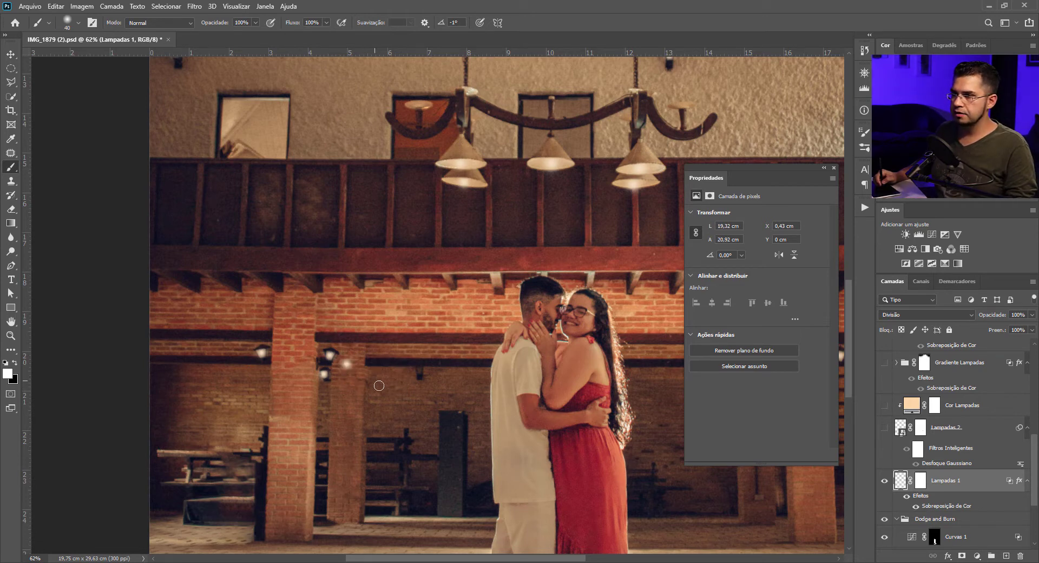
{"action": "left_click", "coordinate": [353, 348]}
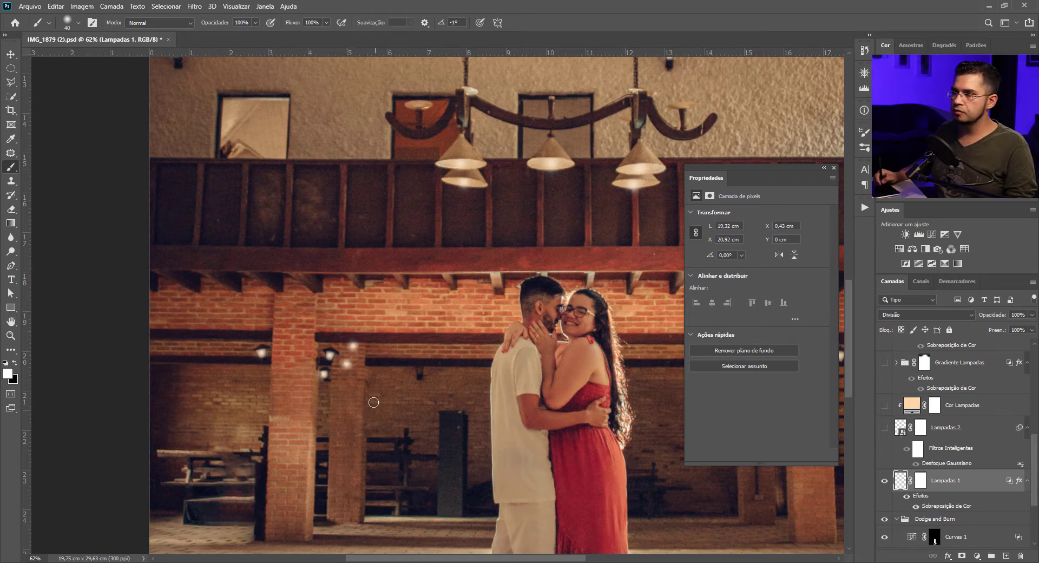
{"action": "key", "text": "ctrl+z"}
{"action": "key", "text": "ctrl+z"}
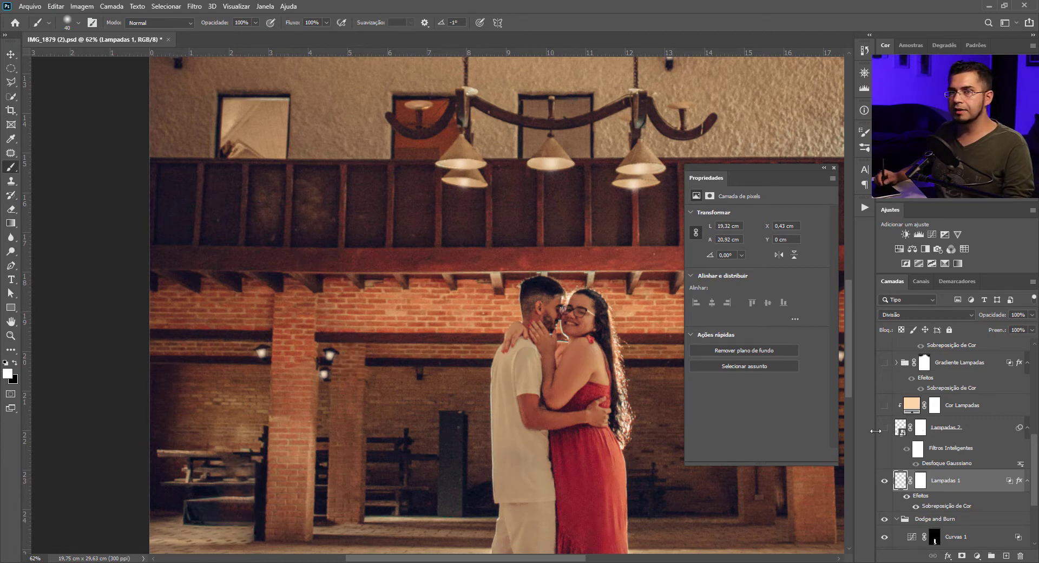
Make the Lampadas 2 layer visible and set the Lampadas 1 layer's blend mode to Divisão
{"action": "left_click", "coordinate": [879, 428]}
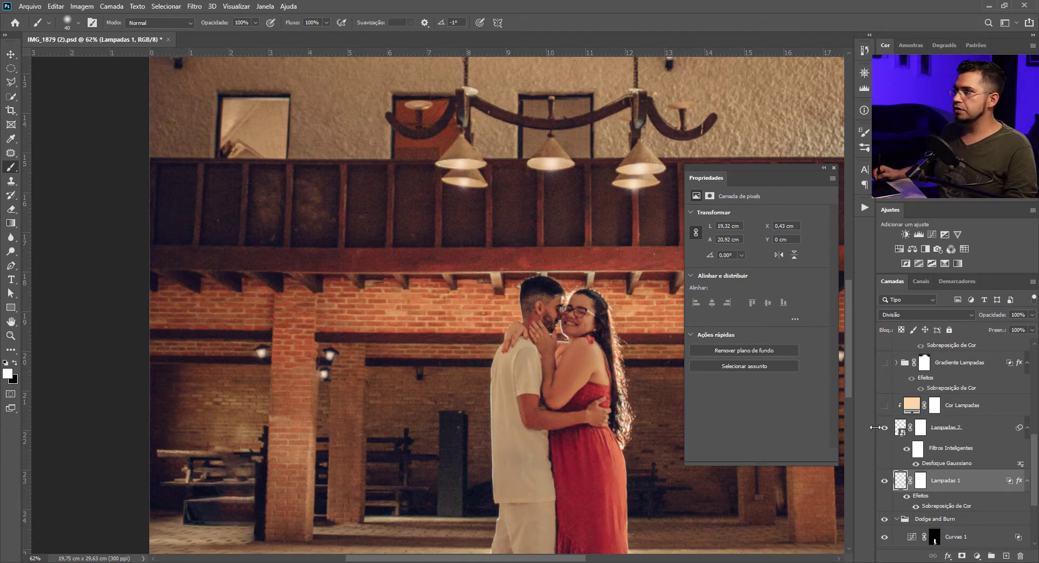
{"action": "left_click", "coordinate": [940, 429]}
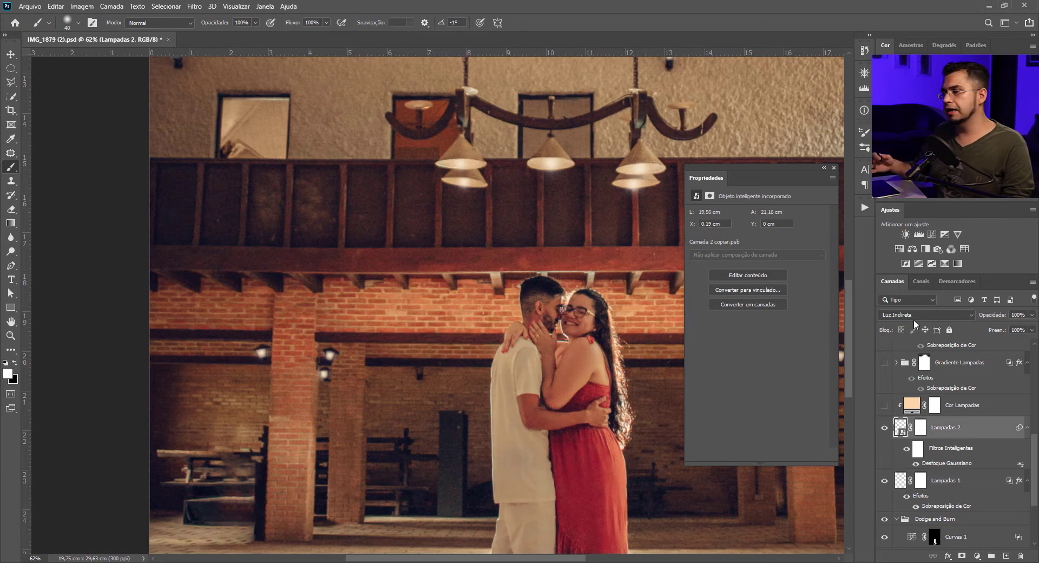
{"action": "left_click", "coordinate": [939, 488]}
{"action": "left_click", "coordinate": [905, 314]}
{"action": "left_click", "coordinate": [896, 387]}
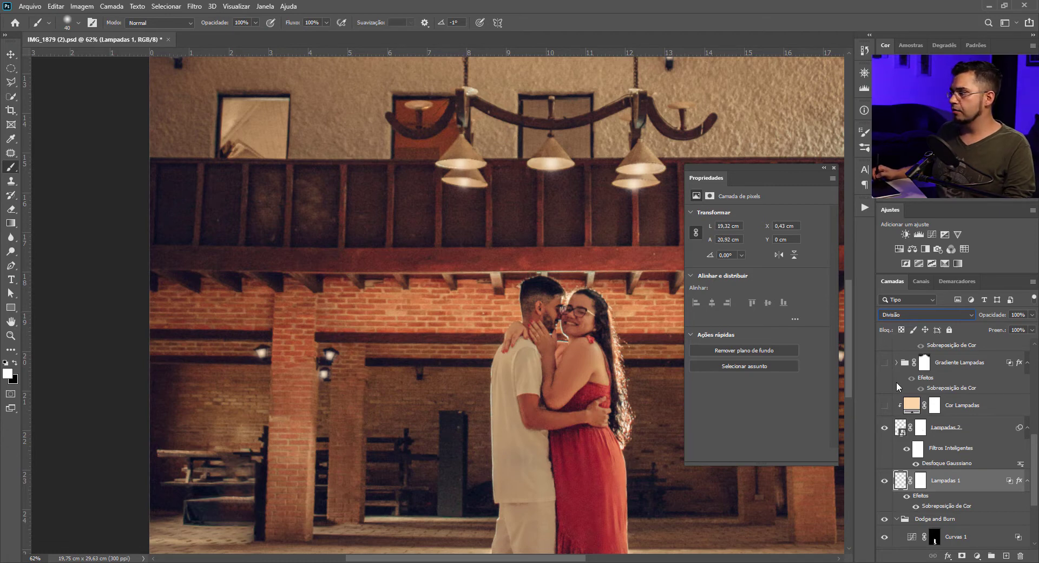
Set the Lampadas 2 layer's blend mode to Luz Indireta
{"action": "left_click", "coordinate": [982, 427]}
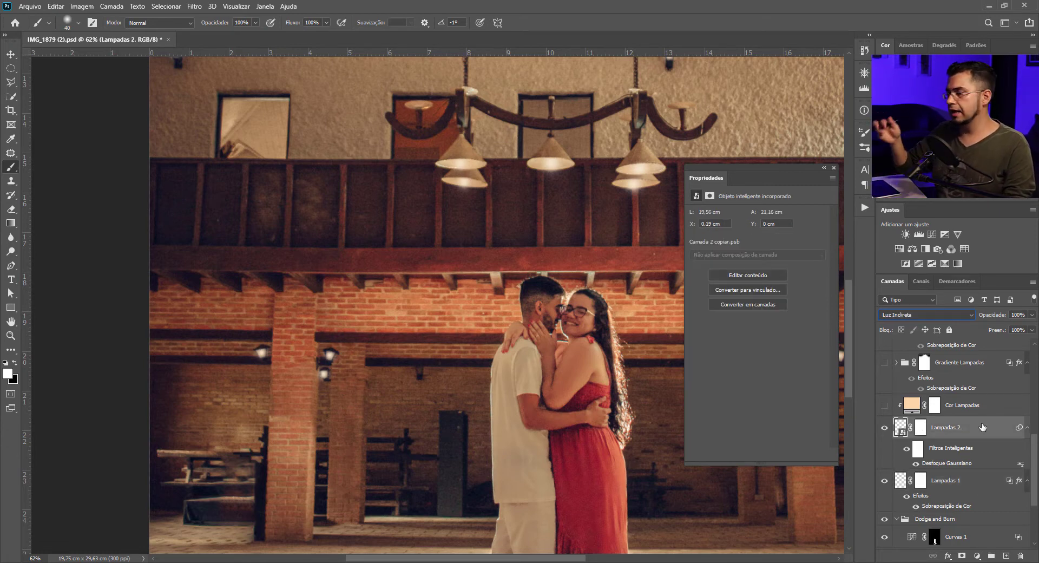
{"action": "left_click", "coordinate": [915, 317]}
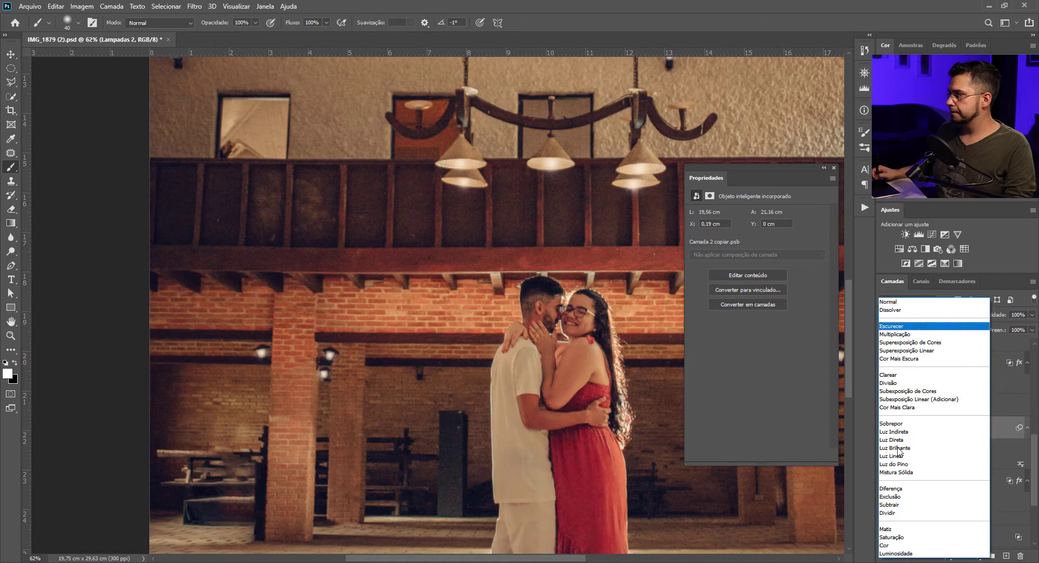
{"action": "left_click", "coordinate": [905, 433]}
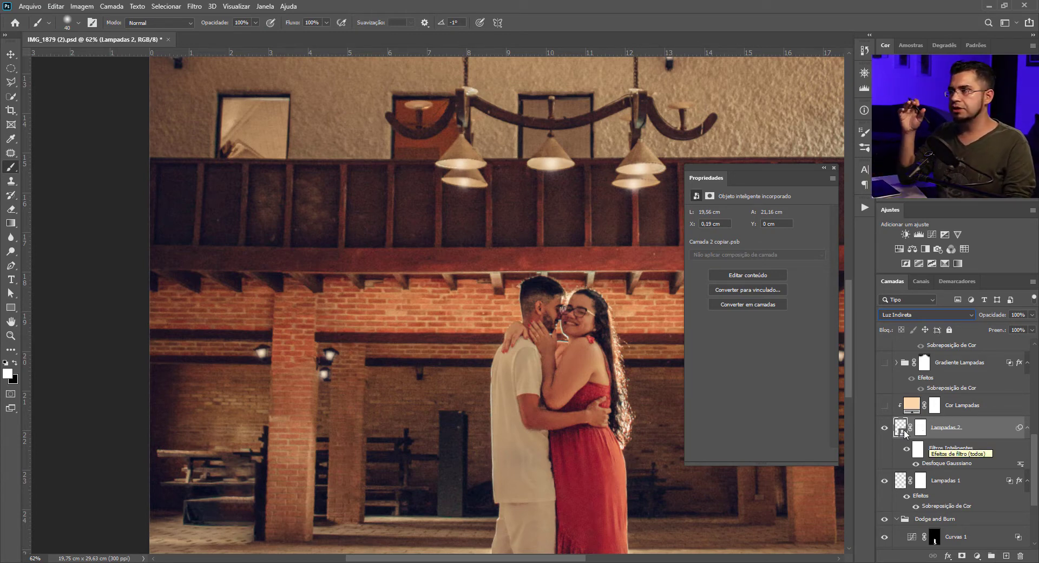
Make the Cor Lampadas colour fill and the Gradiente Lampadas group visible
{"action": "left_click", "coordinate": [884, 404]}
{"action": "left_click", "coordinate": [909, 412]}
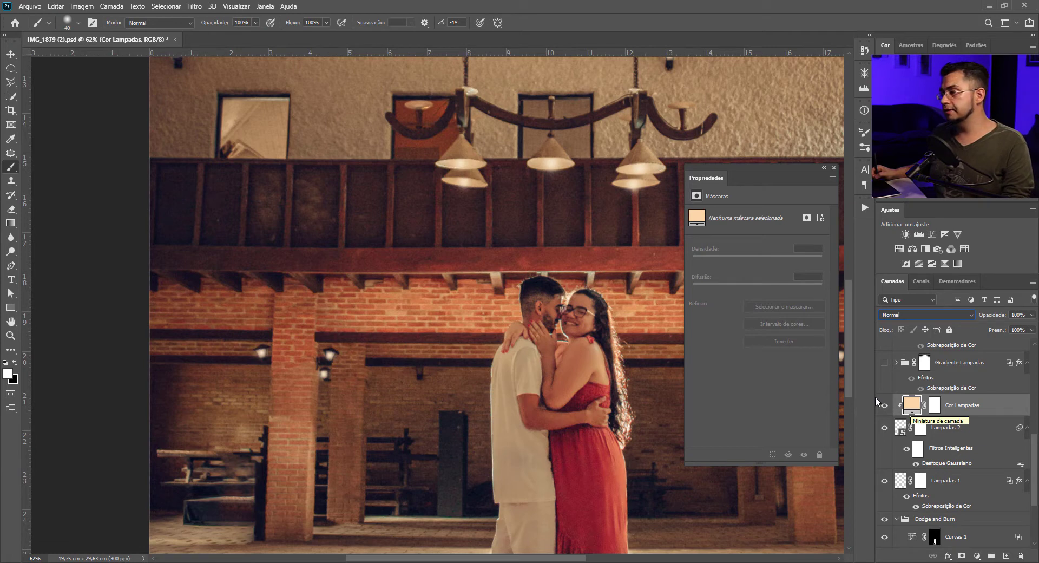
{"action": "left_click_drag", "start_coordinate": [1034, 449], "coordinate": [1033, 423]}
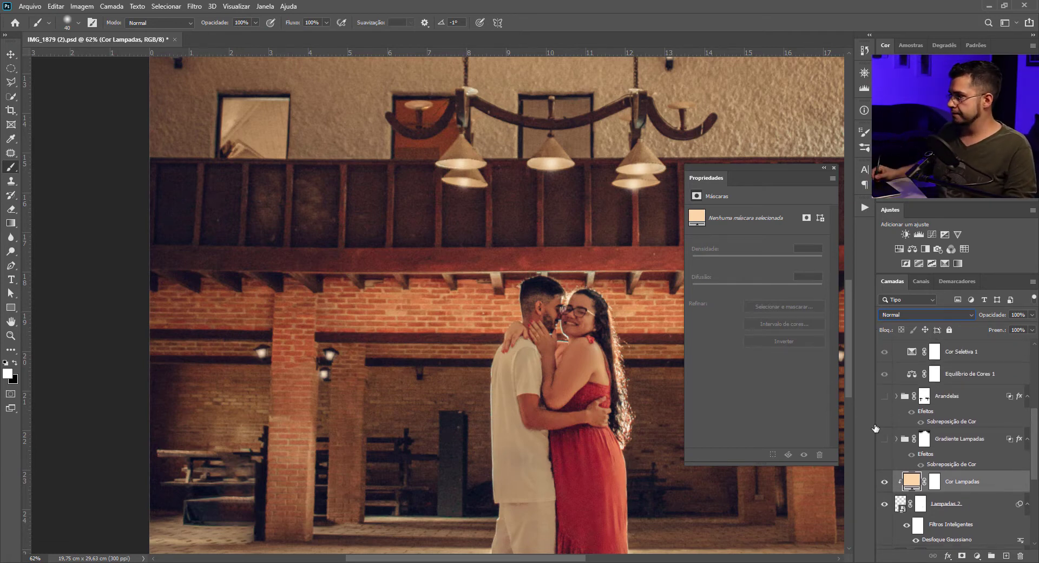
{"action": "key", "text": "ctrl+0"}
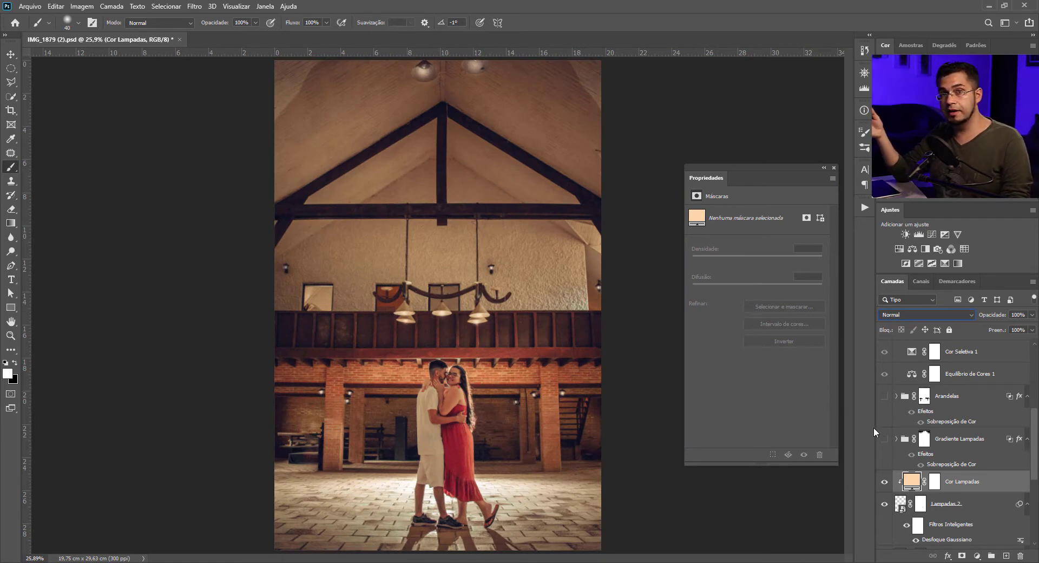
{"action": "left_click", "coordinate": [884, 439]}
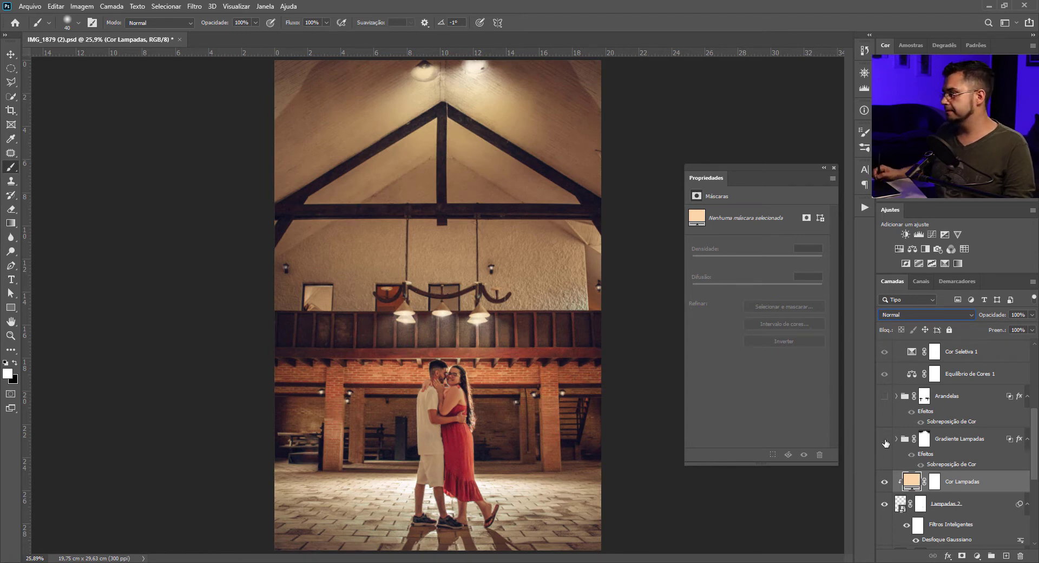
{"action": "left_click", "coordinate": [886, 443]}
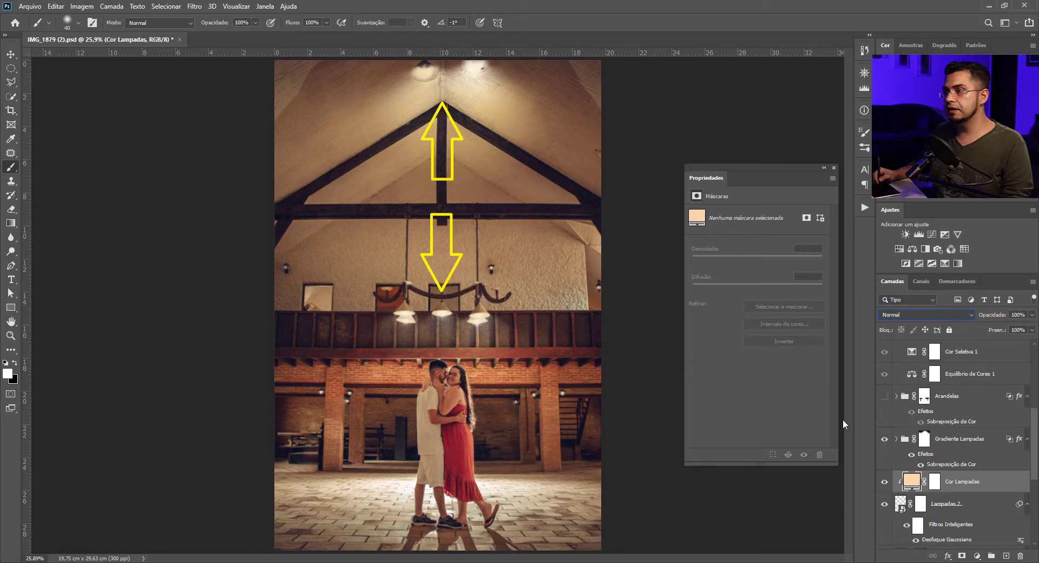
Make the Arandelas group visible and expand it to show its gradient fill layers
{"action": "left_click", "coordinate": [884, 395]}
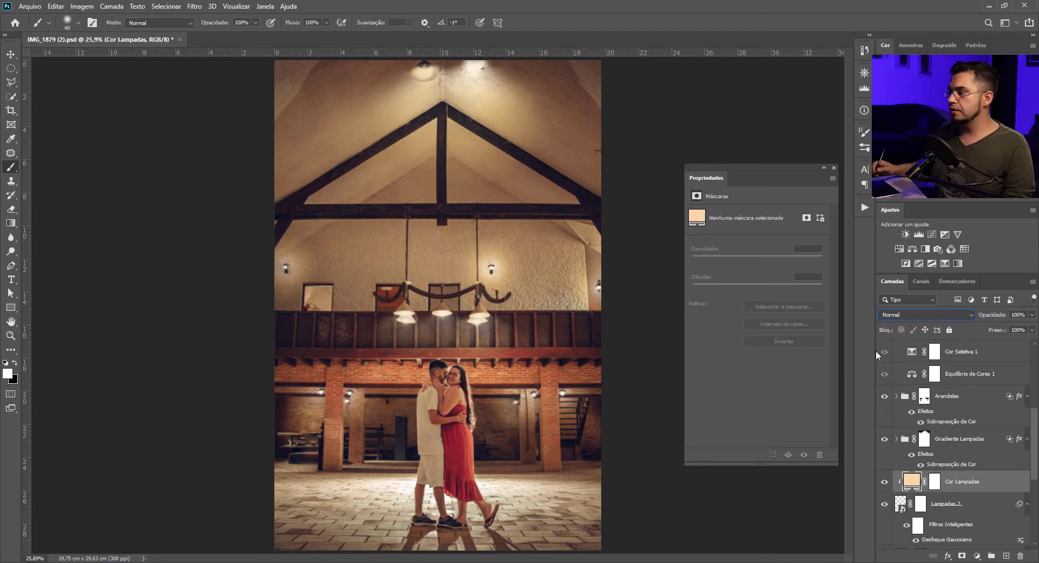
{"action": "left_click", "coordinate": [896, 396]}
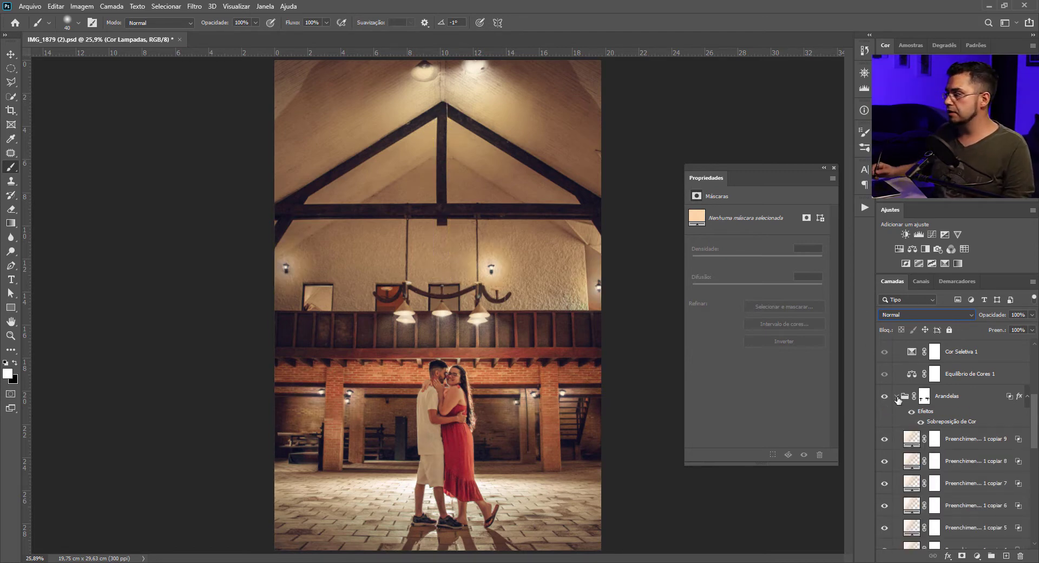
{"action": "left_click_drag", "start_coordinate": [1032, 403], "coordinate": [1032, 438]}
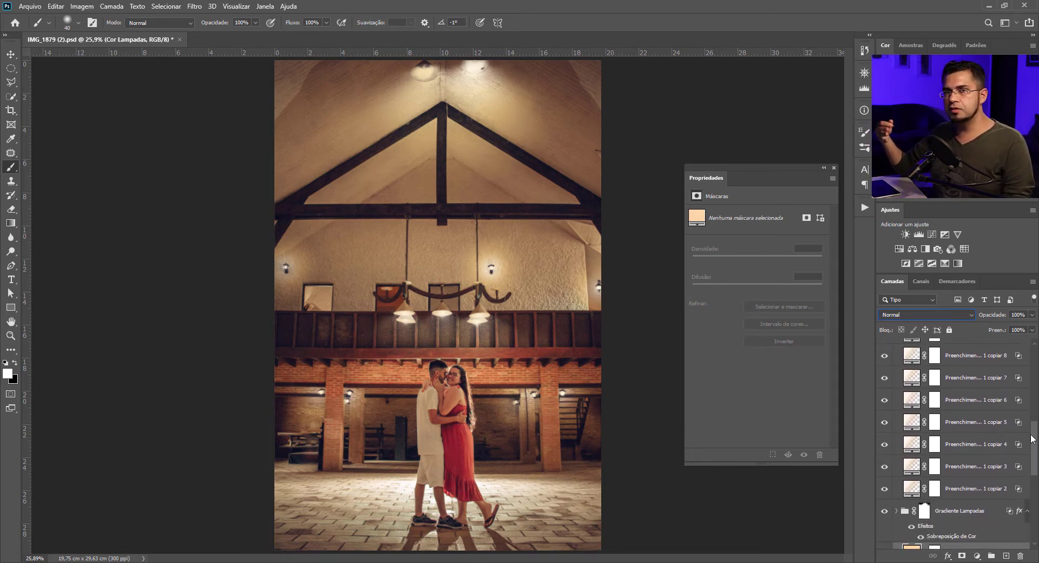
Hide the Arandelas gradient fills from copiar 7 to copiar 2 and reveal them again one by one to examine each lamp's glow
{"action": "left_click", "coordinate": [884, 488]}
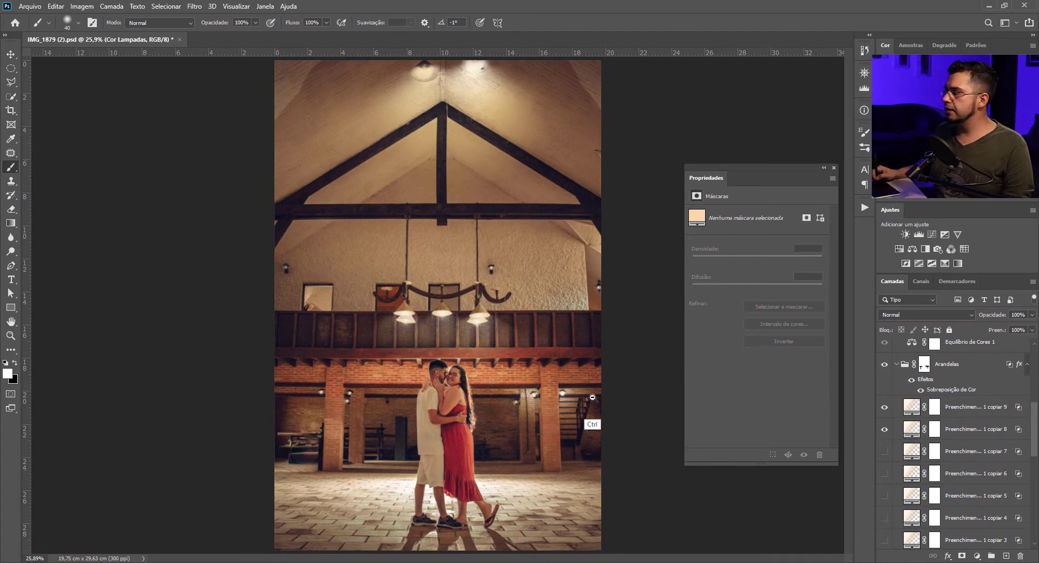
{"action": "left_click_drag", "start_coordinate": [594, 399], "coordinate": [617, 391]}
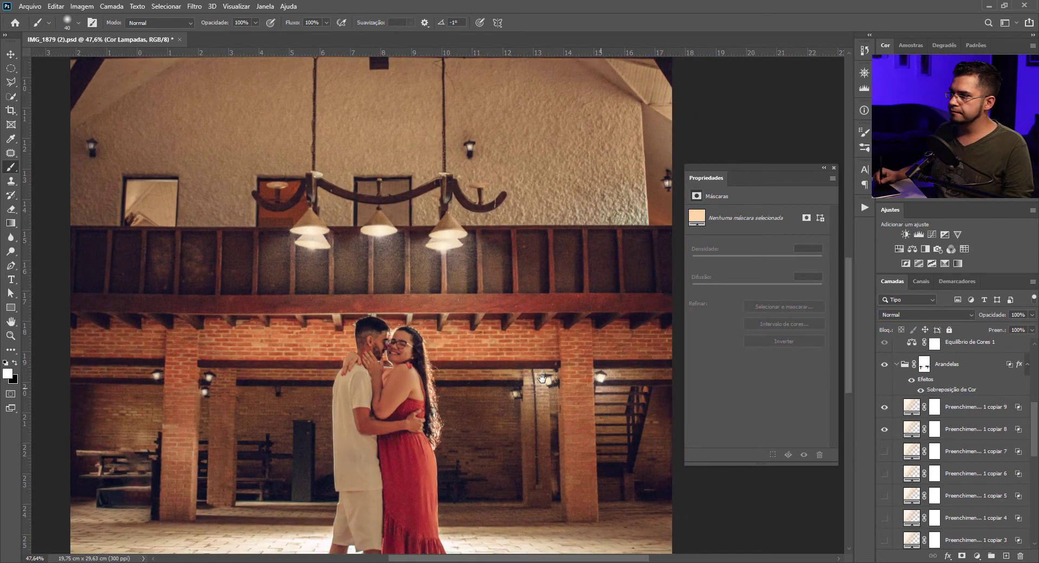
{"action": "left_click_drag", "start_coordinate": [676, 420], "coordinate": [670, 416]}
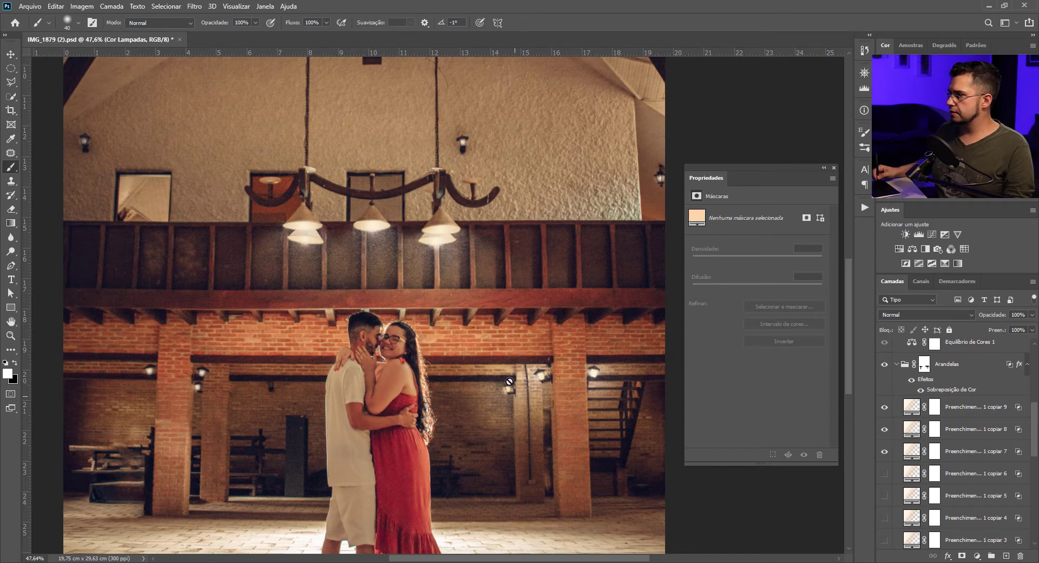
{"action": "left_click", "coordinate": [884, 473]}
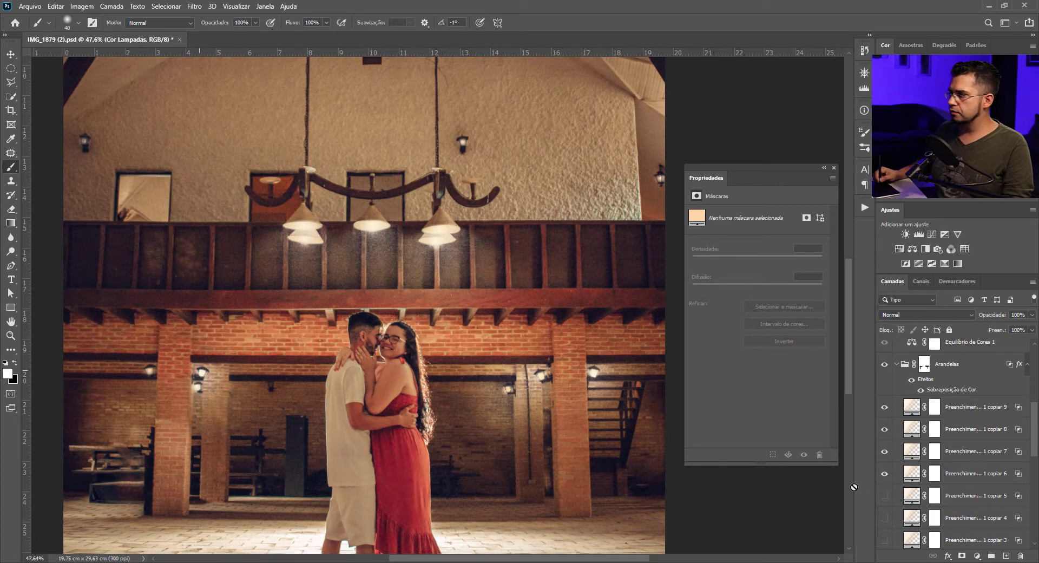
{"action": "left_click", "coordinate": [884, 496]}
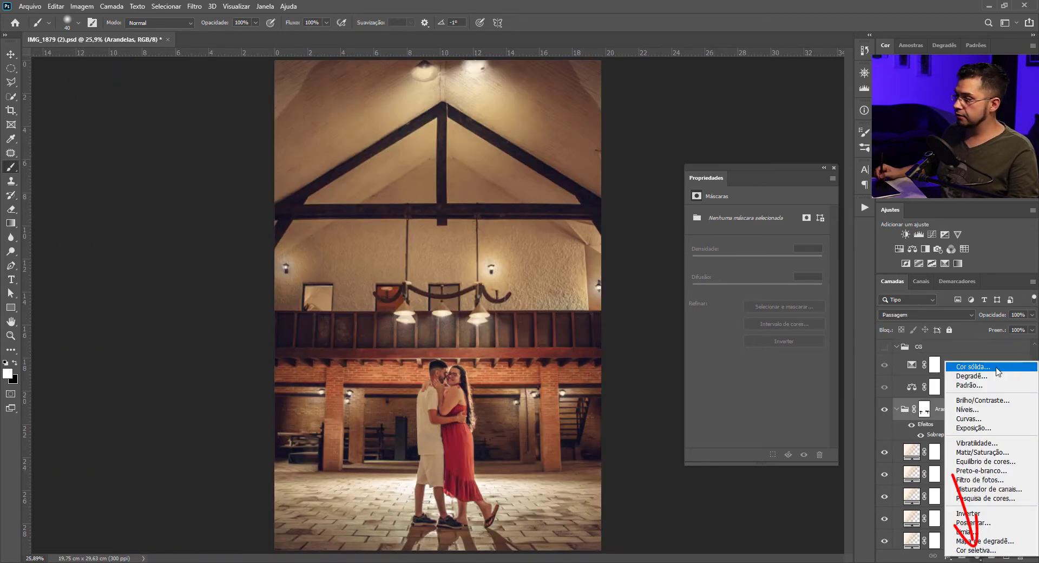
Add a gradient fill layer above the Arandelas group, with that group hidden and the new fill visible
{"action": "left_click", "coordinate": [982, 377]}
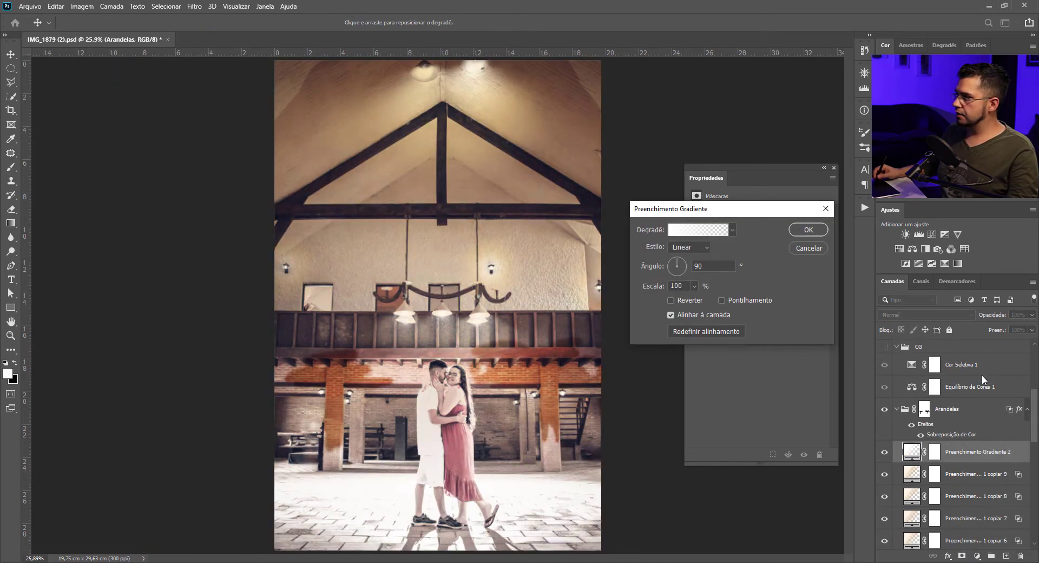
{"action": "left_click", "coordinate": [808, 230]}
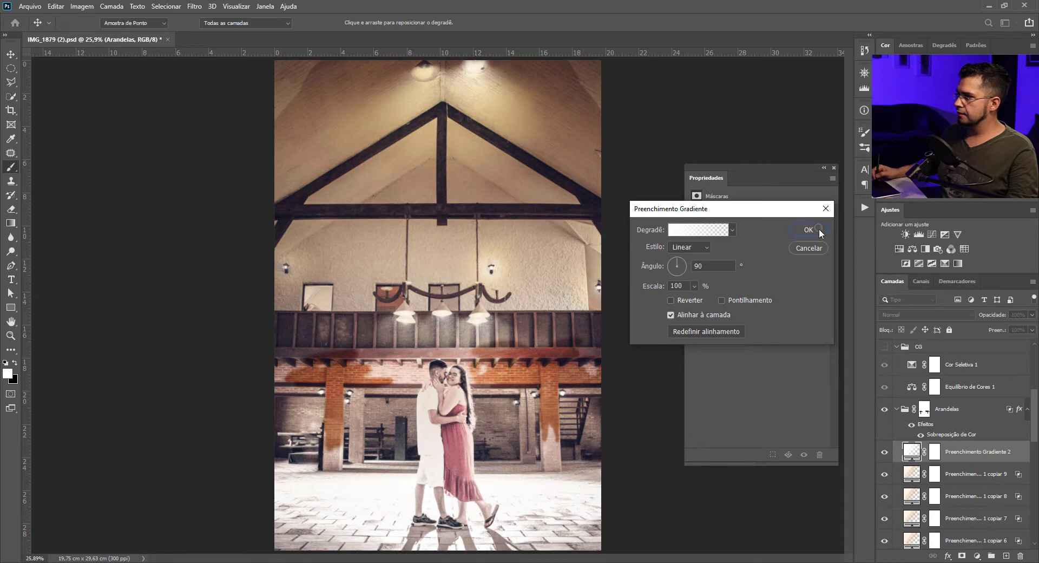
{"action": "left_click_drag", "start_coordinate": [966, 451], "coordinate": [968, 409]}
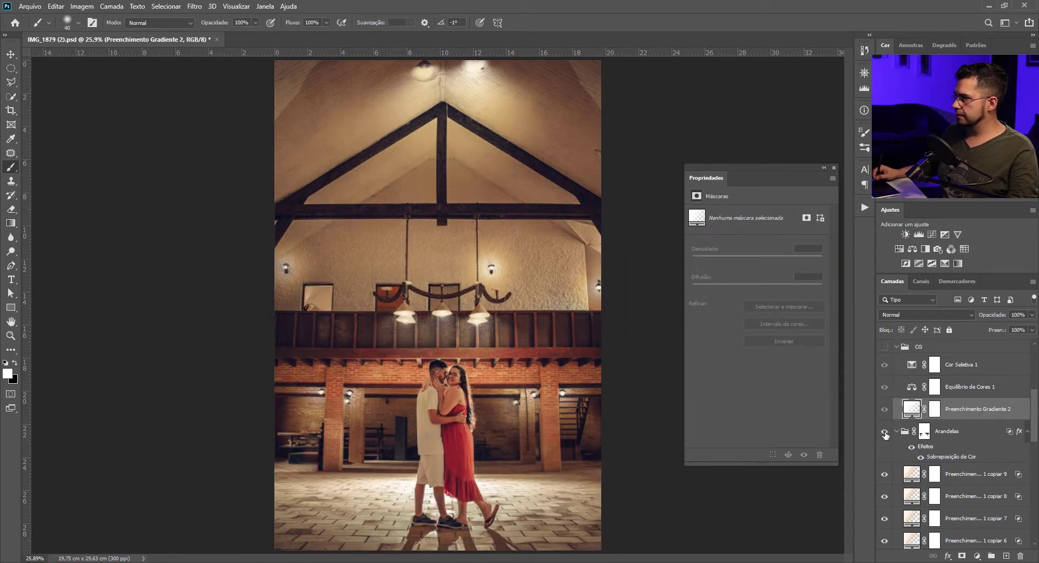
{"action": "left_click", "coordinate": [886, 433]}
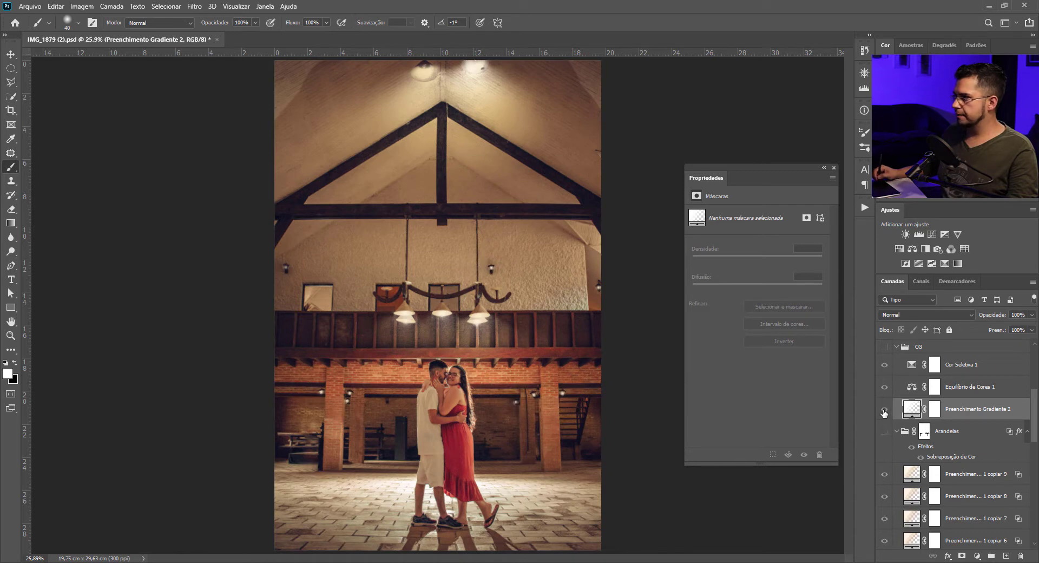
{"action": "left_click", "coordinate": [884, 411]}
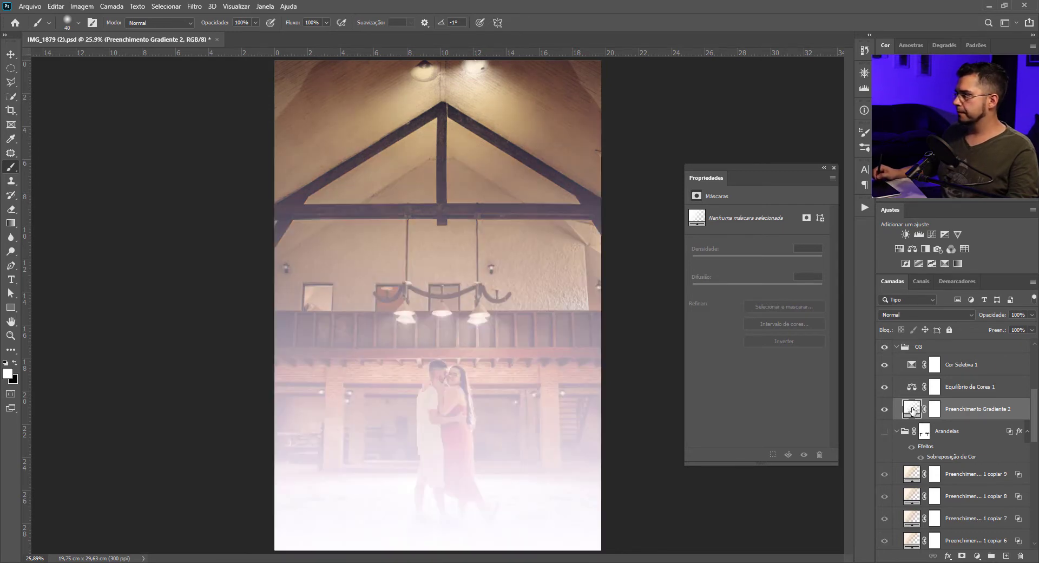
Set the style of the Preenchimento Gradiente 2 fill to Radial
{"action": "double_click", "coordinate": [912, 411]}
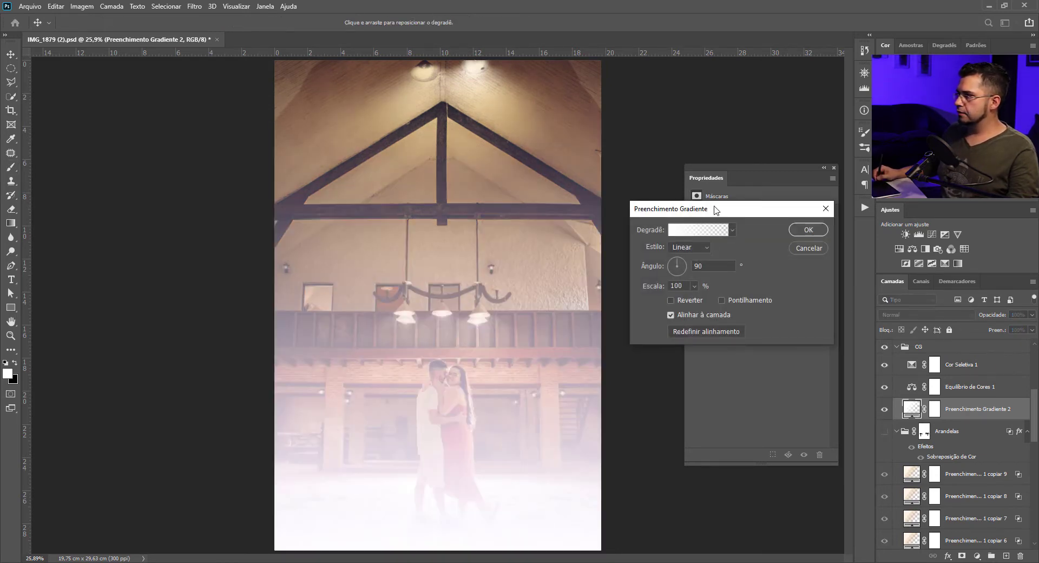
{"action": "left_click_drag", "start_coordinate": [715, 209], "coordinate": [713, 261]}
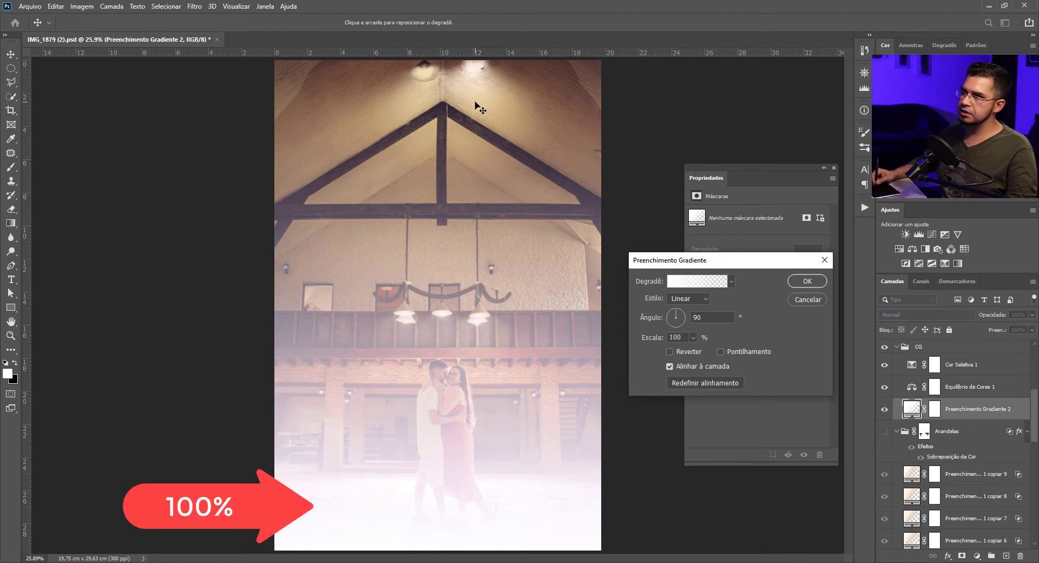
{"action": "left_click", "coordinate": [697, 299]}
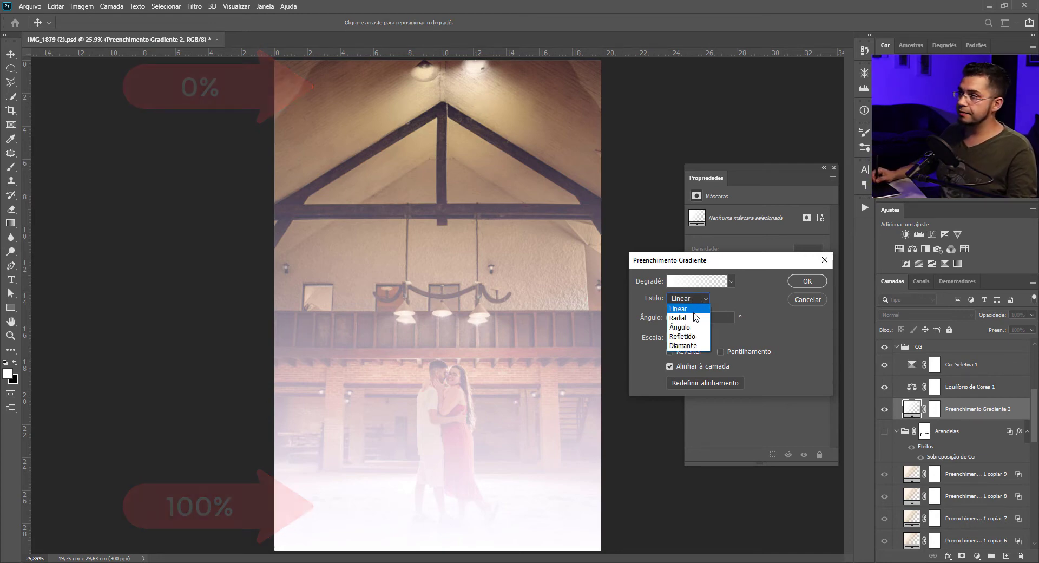
{"action": "left_click", "coordinate": [694, 318]}
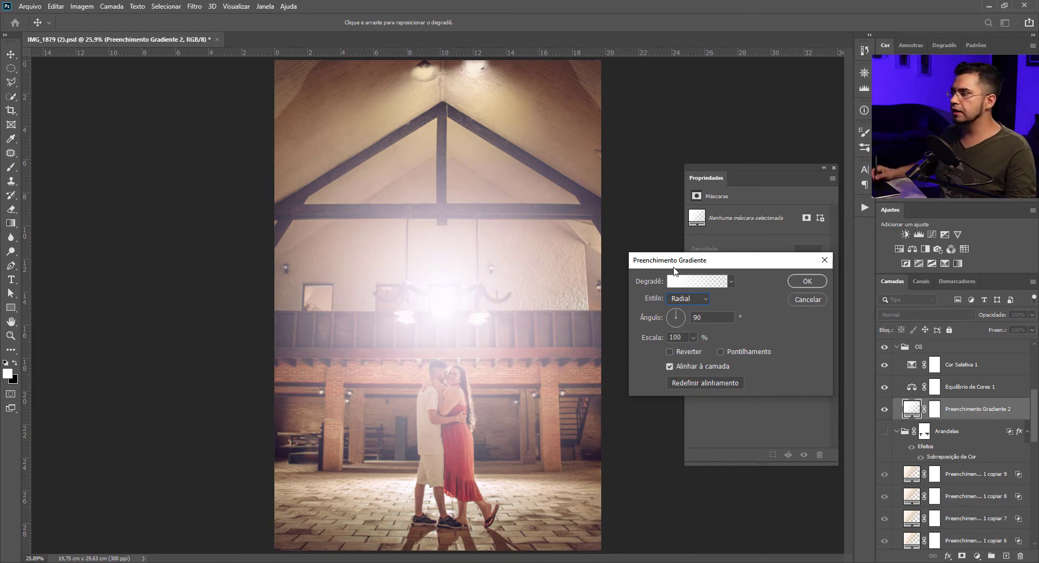
Set the gradient's starting colour stop to the warm off-white f6f1e8
{"action": "left_click", "coordinate": [695, 280]}
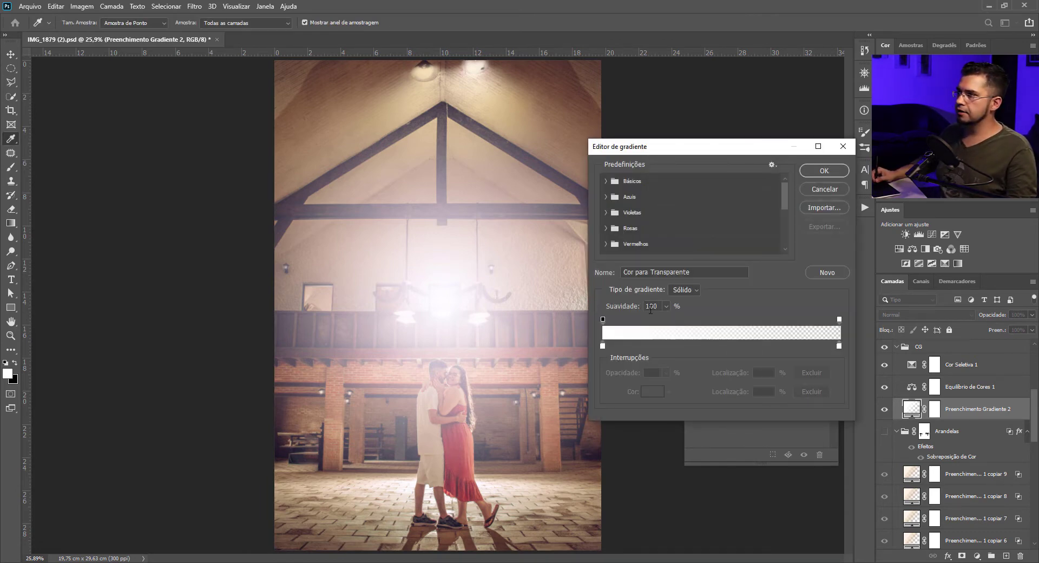
{"action": "left_click", "coordinate": [602, 346]}
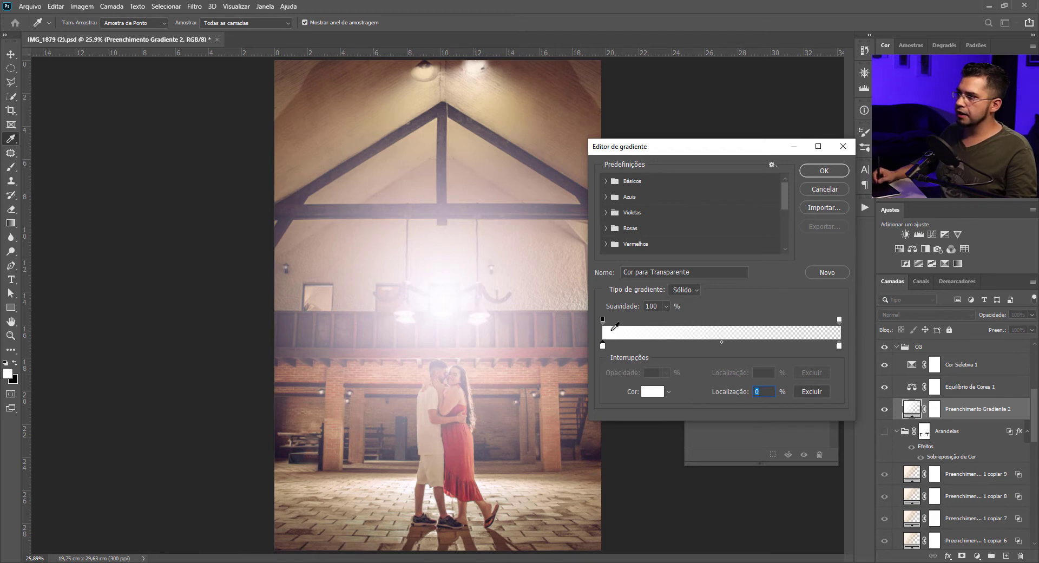
{"action": "left_click", "coordinate": [611, 331]}
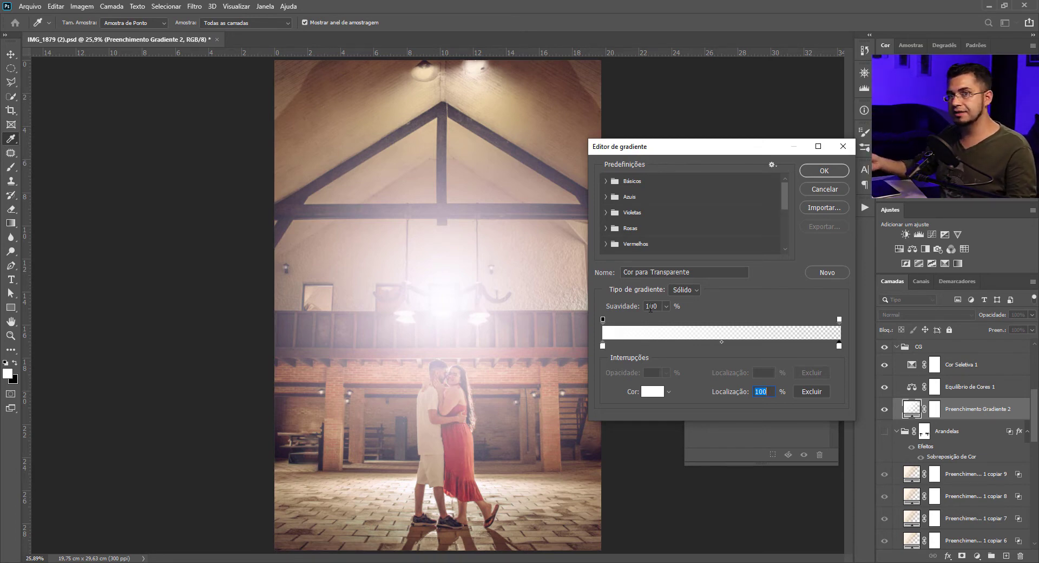
{"action": "left_click", "coordinate": [603, 346]}
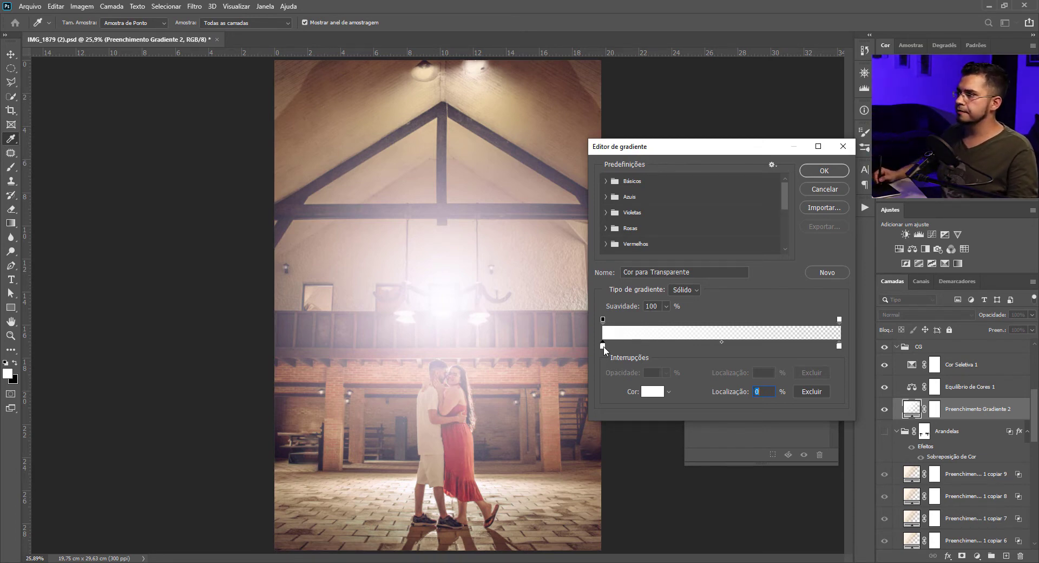
{"action": "left_click", "coordinate": [652, 391]}
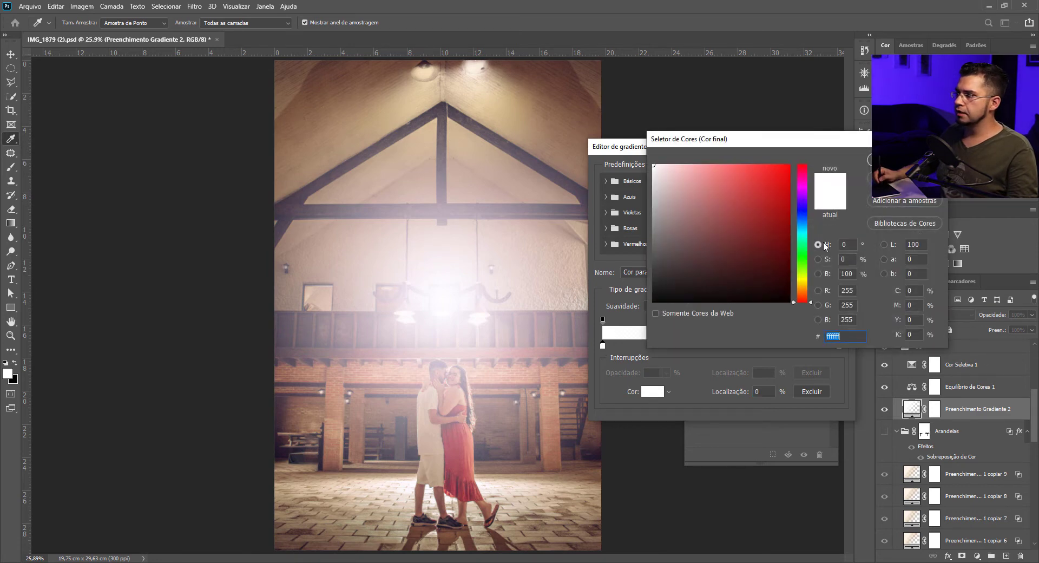
{"action": "left_click_drag", "start_coordinate": [803, 279], "coordinate": [805, 290]}
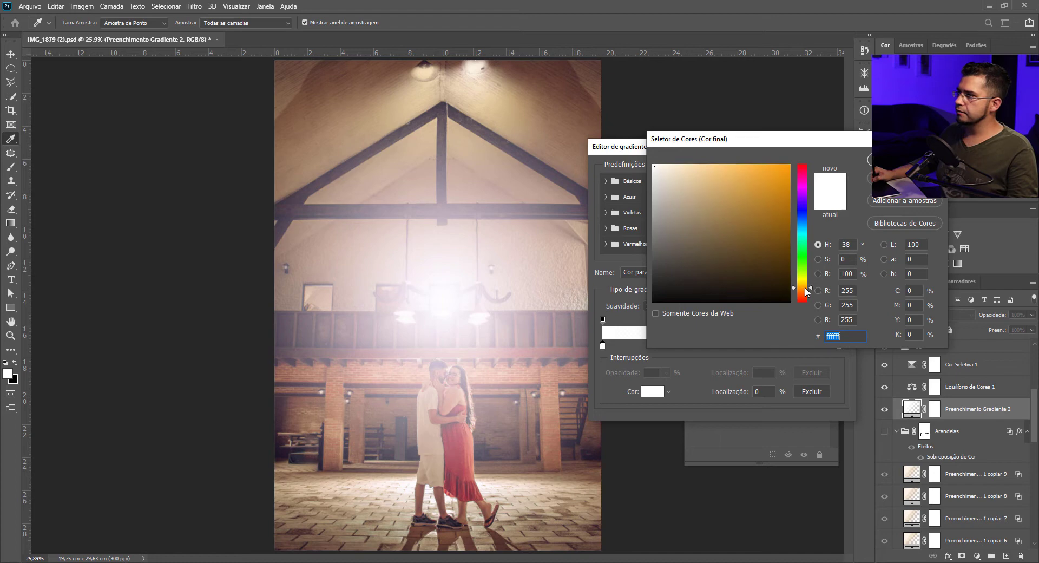
{"action": "left_click", "coordinate": [659, 169]}
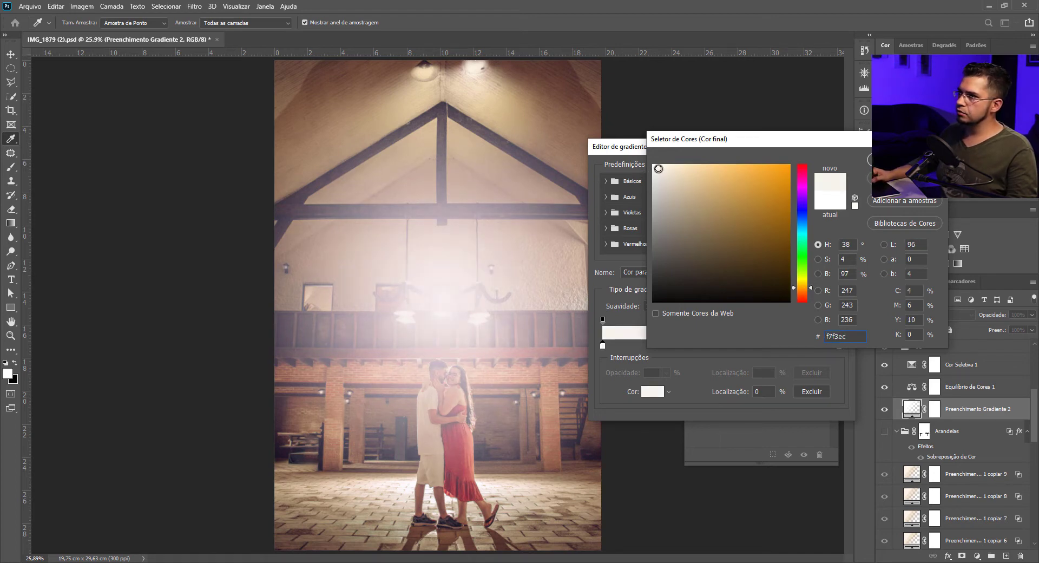
{"action": "left_click", "coordinate": [660, 169]}
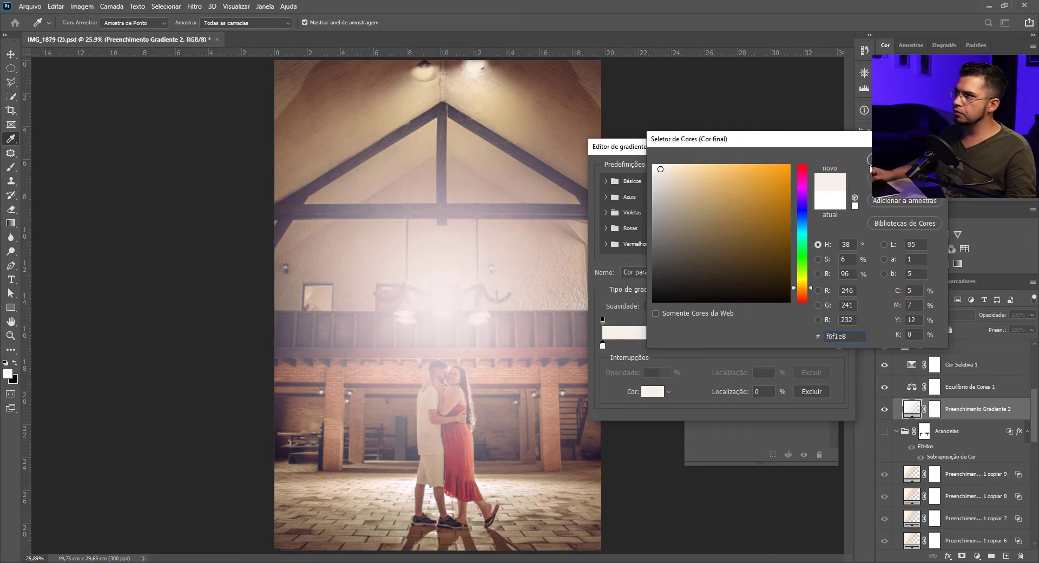
{"action": "left_click", "coordinate": [904, 161]}
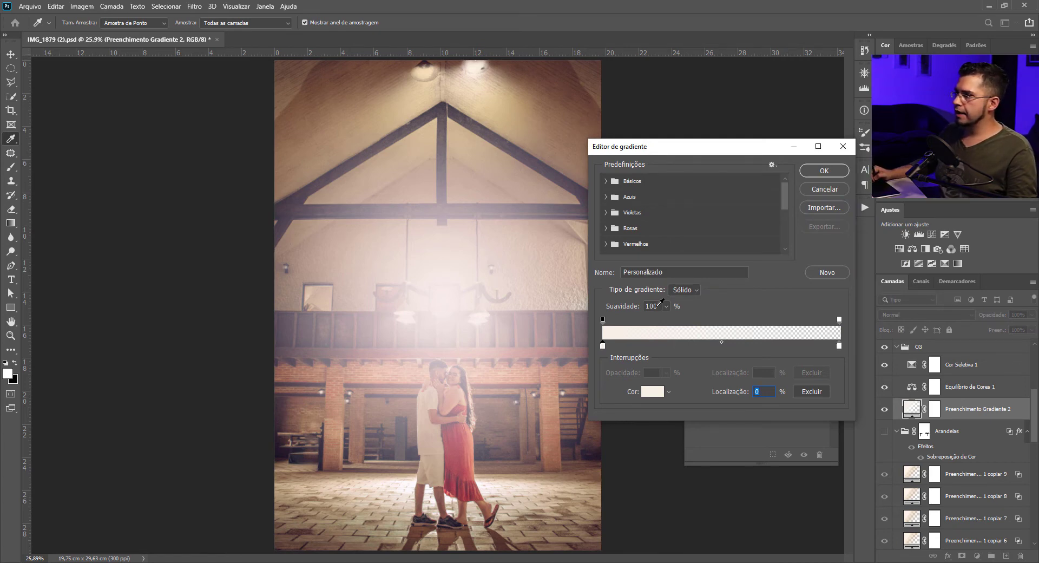
Move the gradient's end colour stop to 44% and set its colour to the soft orange d4a479
{"action": "left_click_drag", "start_coordinate": [837, 346], "coordinate": [707, 347]}
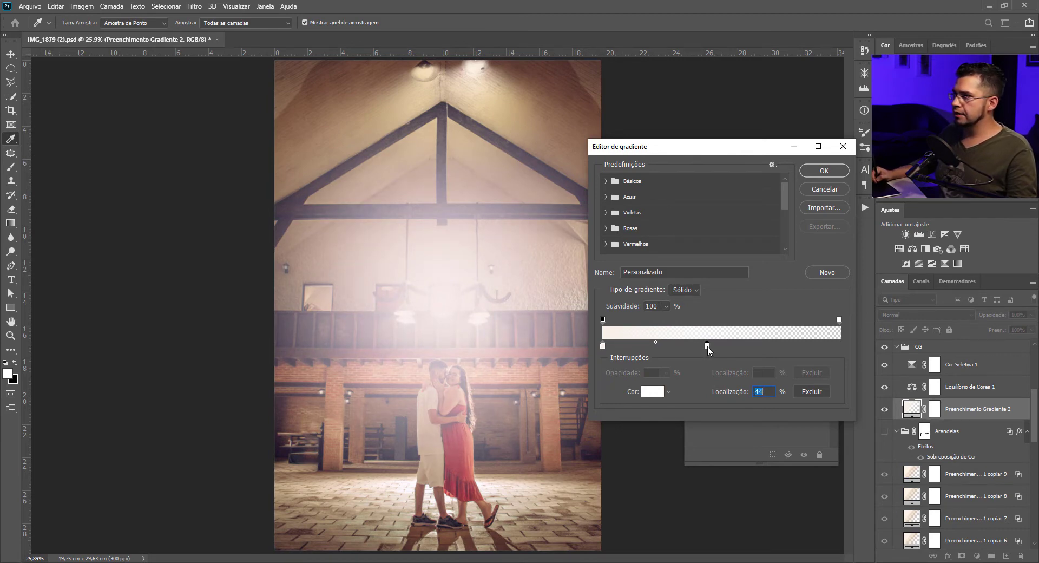
{"action": "left_click", "coordinate": [653, 392]}
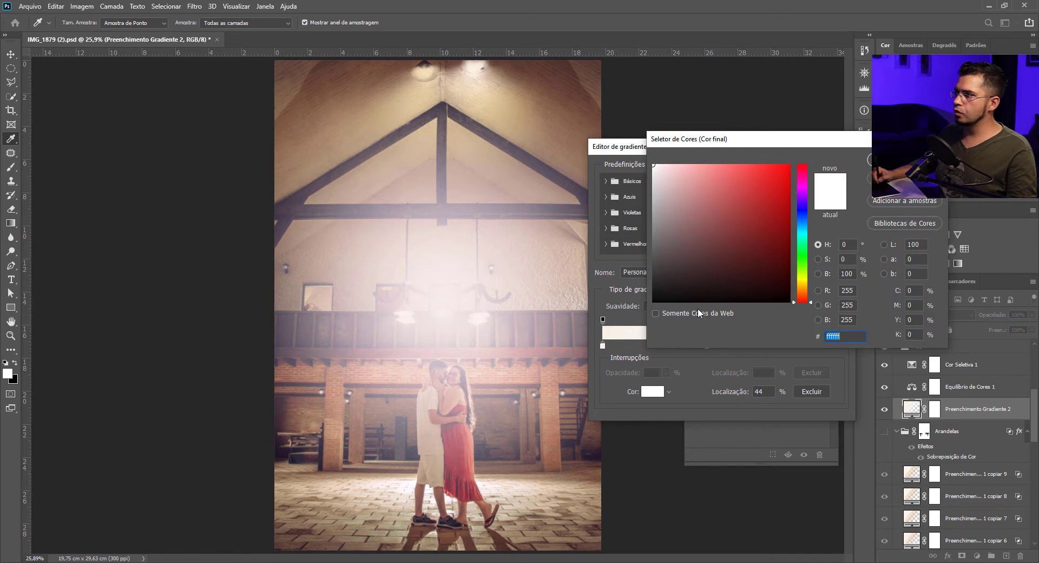
{"action": "left_click", "coordinate": [803, 287]}
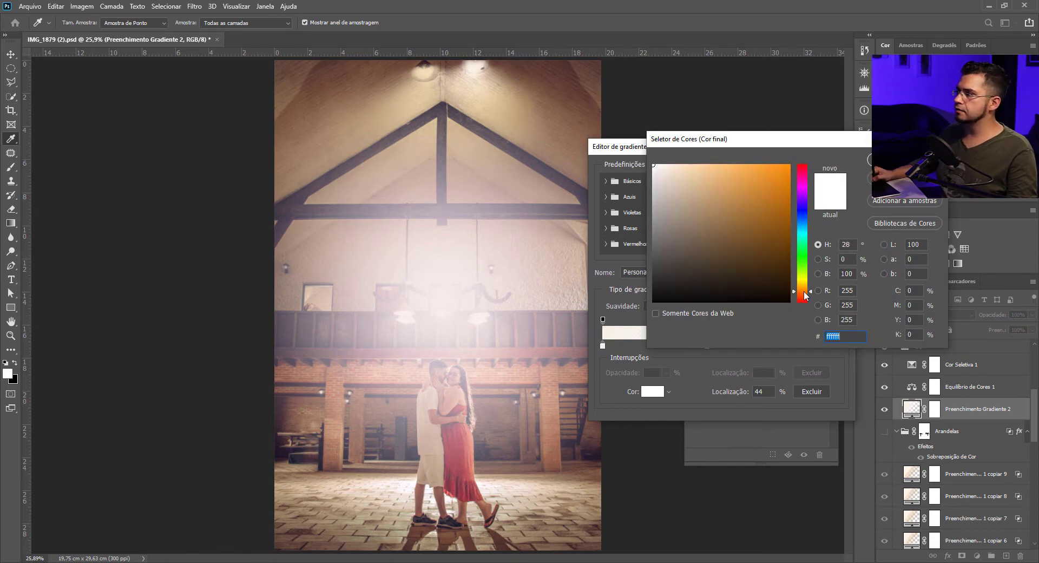
{"action": "left_click", "coordinate": [803, 291]}
{"action": "left_click", "coordinate": [674, 180]}
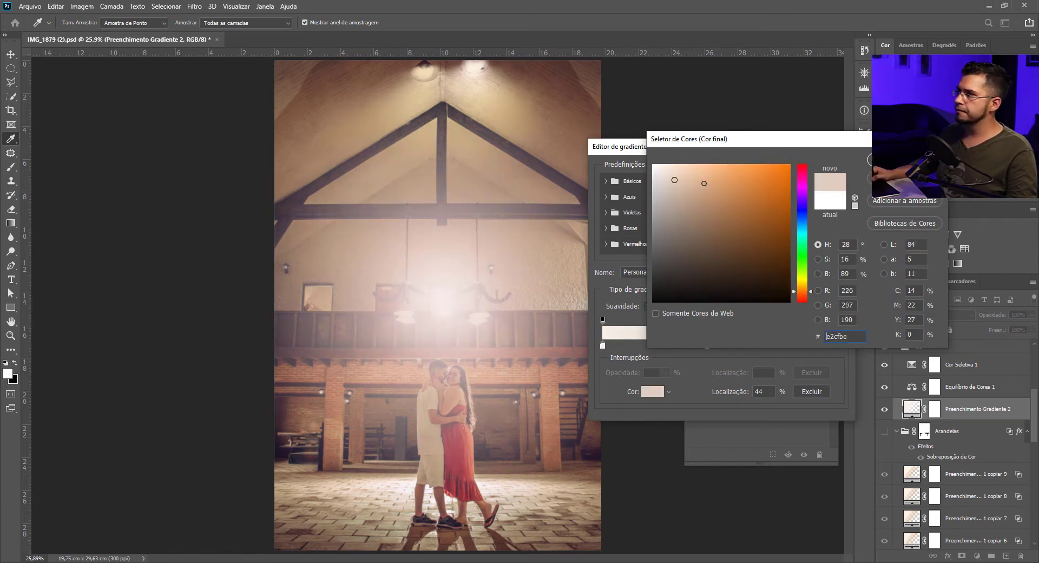
{"action": "left_click", "coordinate": [714, 180]}
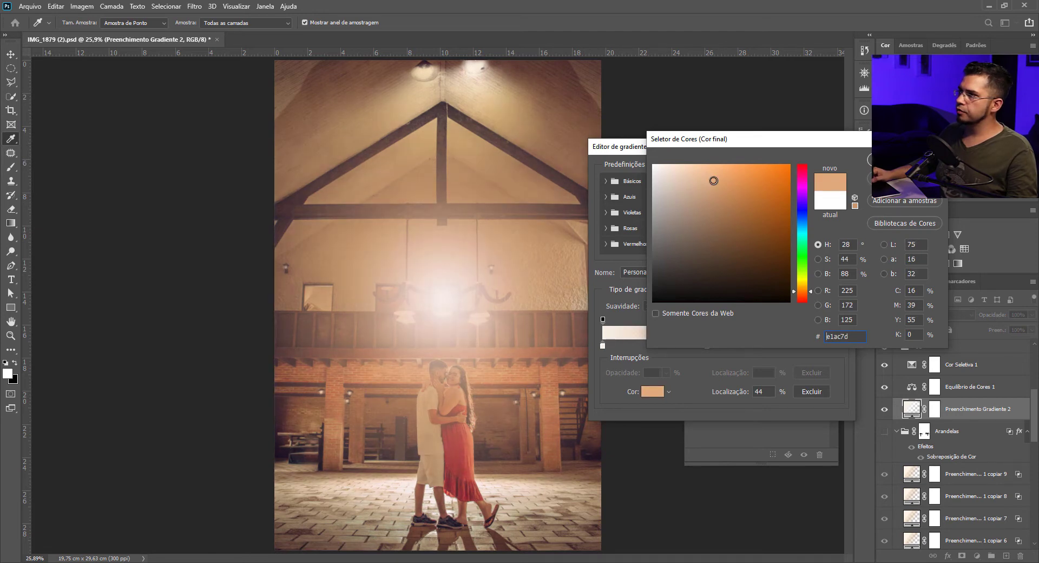
{"action": "left_click", "coordinate": [708, 184]}
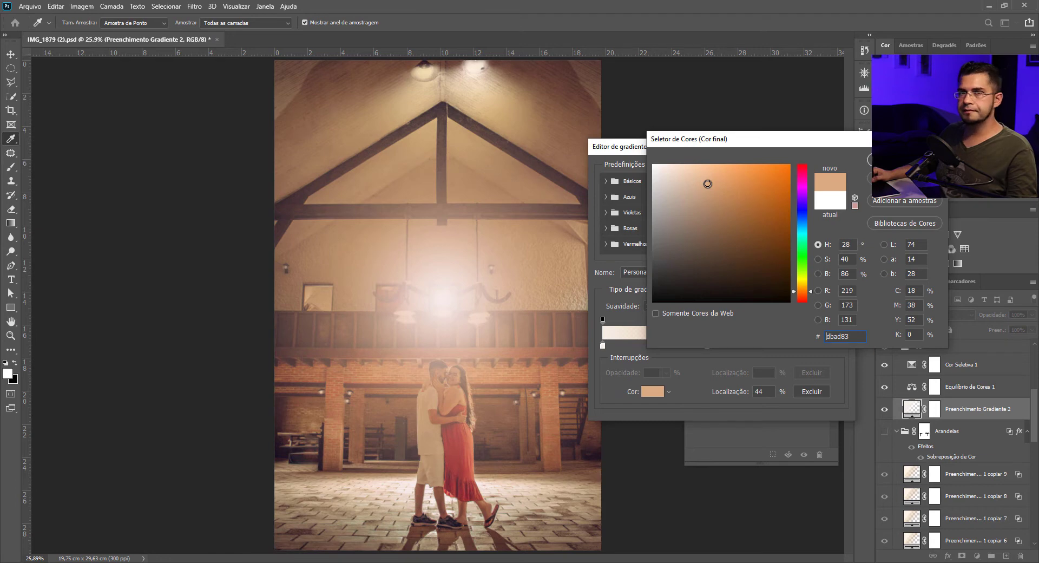
{"action": "left_click", "coordinate": [724, 172]}
{"action": "left_click", "coordinate": [766, 174]}
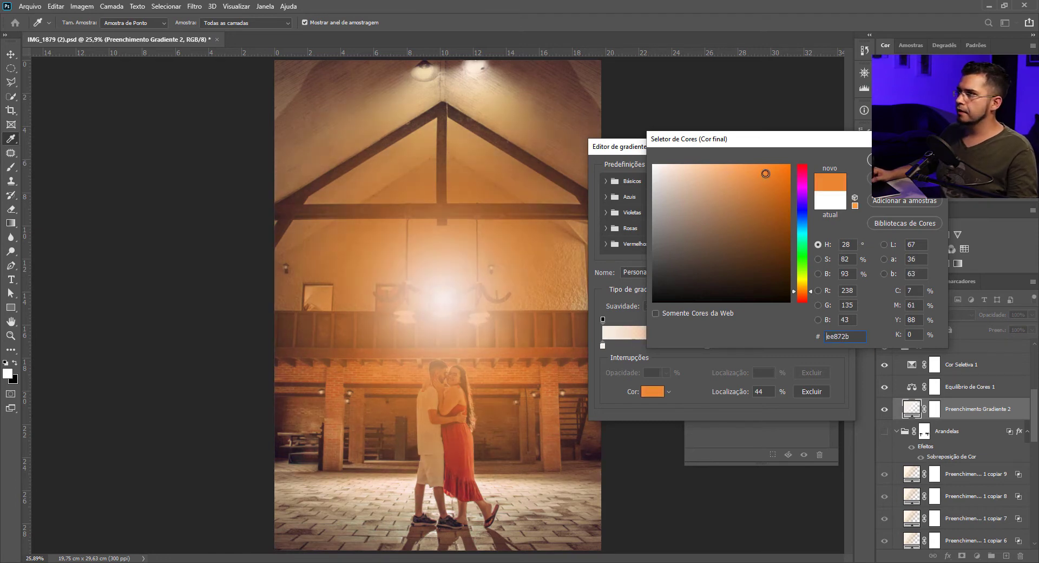
{"action": "left_click", "coordinate": [737, 202]}
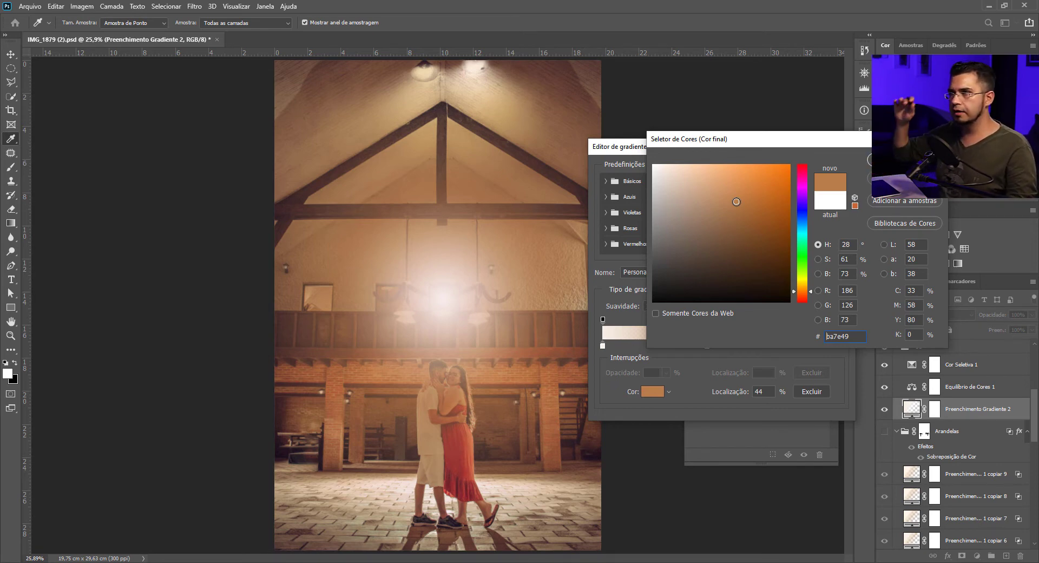
{"action": "left_click", "coordinate": [723, 184]}
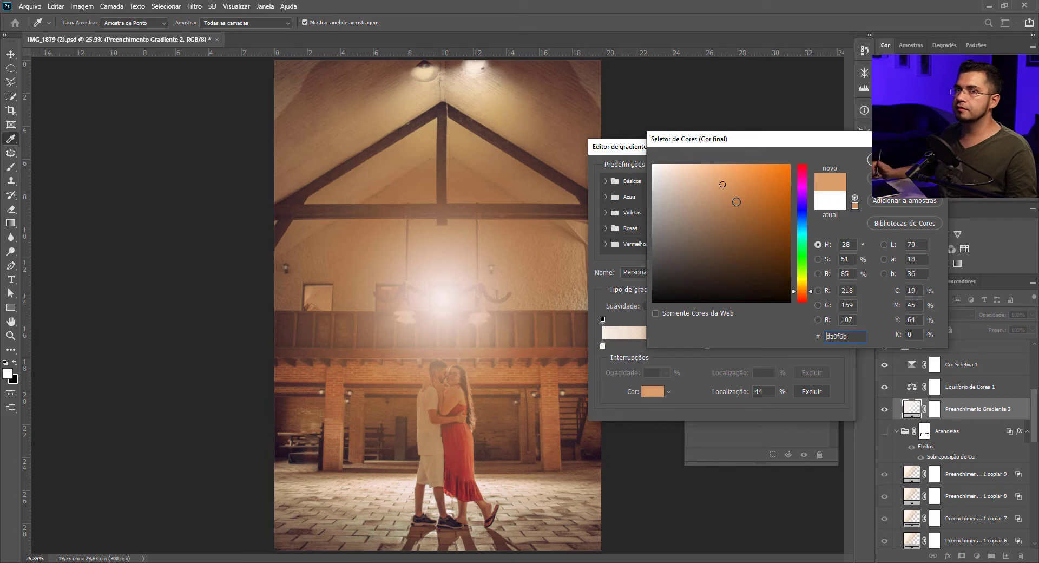
{"action": "left_click", "coordinate": [711, 178]}
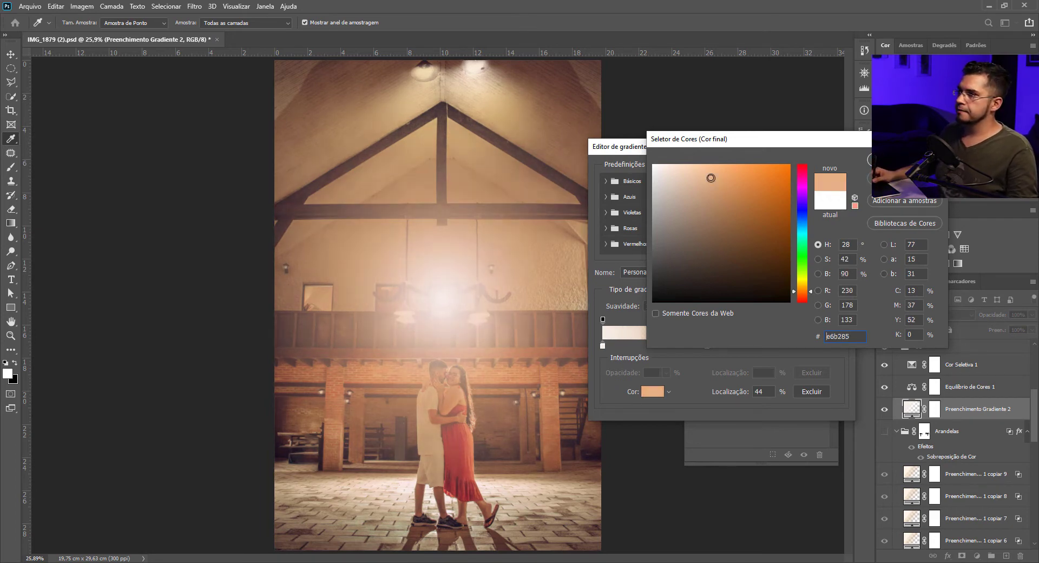
{"action": "left_click", "coordinate": [711, 188]}
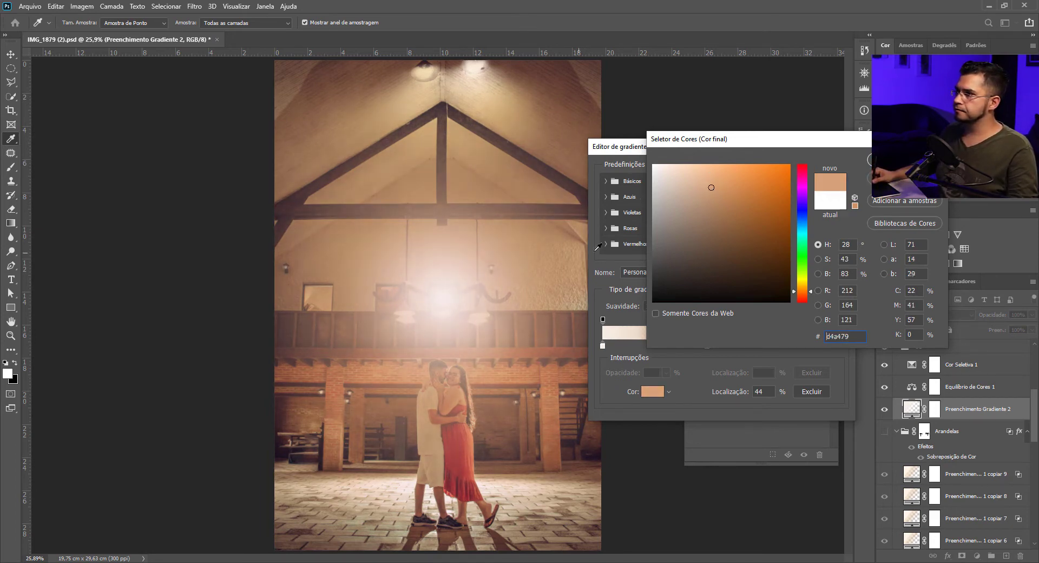
{"action": "left_click", "coordinate": [904, 159]}
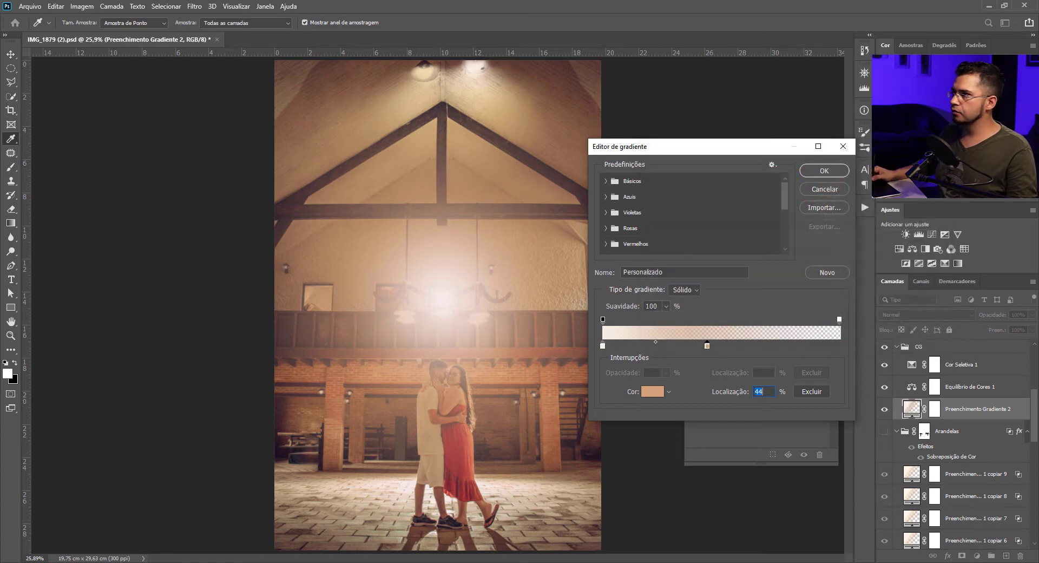
Reposition the orange colour stop to 35% and accept the edited gradient
{"action": "left_click_drag", "start_coordinate": [706, 345], "coordinate": [664, 345]}
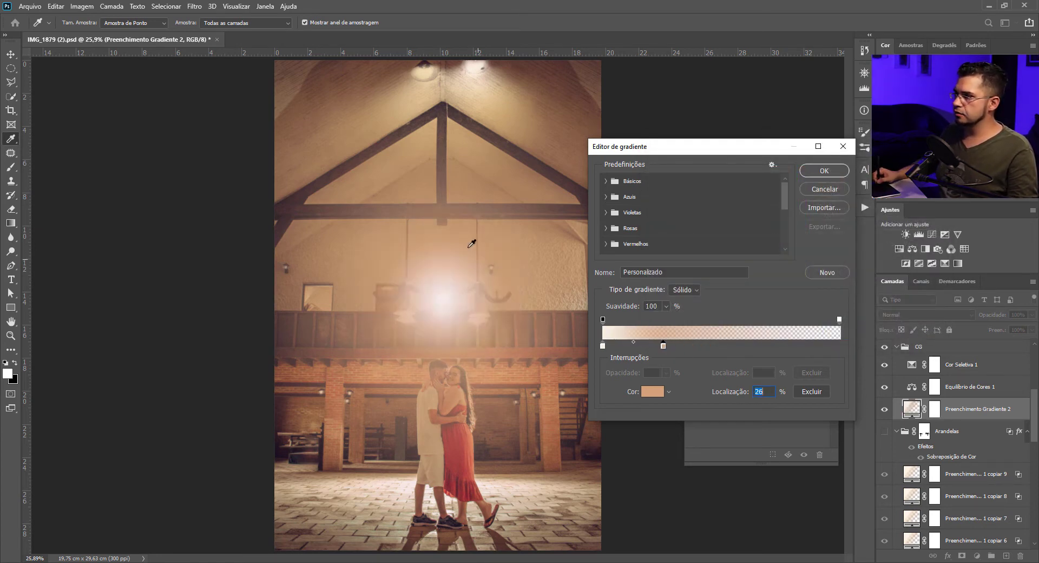
{"action": "left_click_drag", "start_coordinate": [664, 346], "coordinate": [687, 345]}
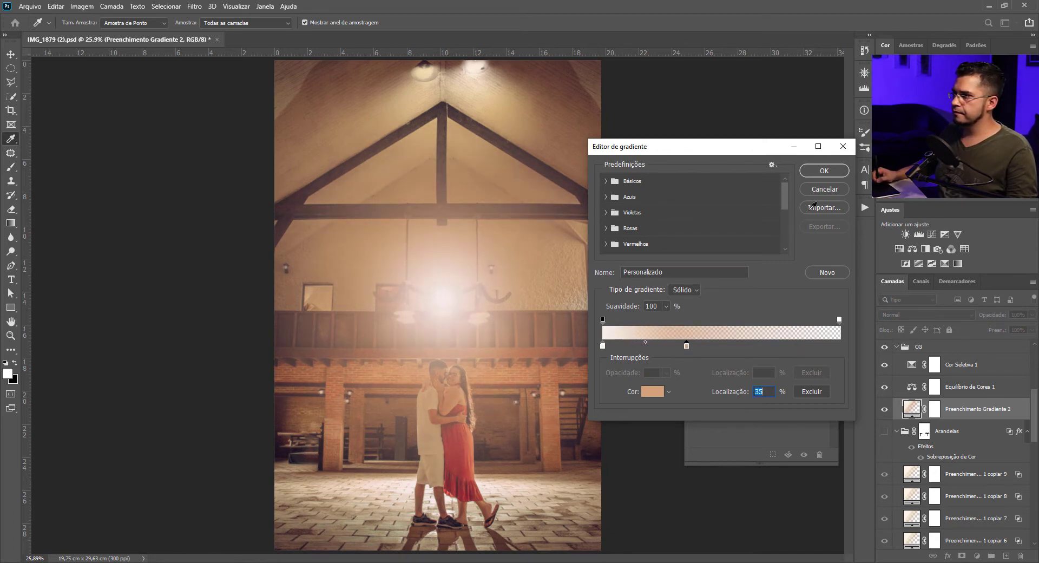
{"action": "left_click", "coordinate": [824, 171]}
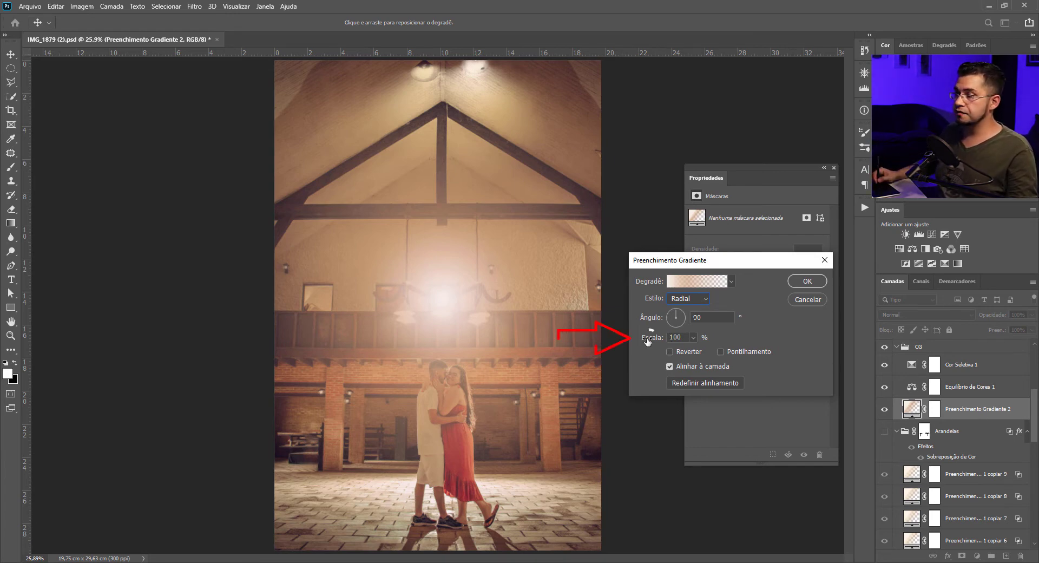
Scale the radial gradient to 18% and place its glow over the upper wall sconce just right of the hanging lamps
{"action": "left_click_drag", "start_coordinate": [647, 341], "coordinate": [623, 350]}
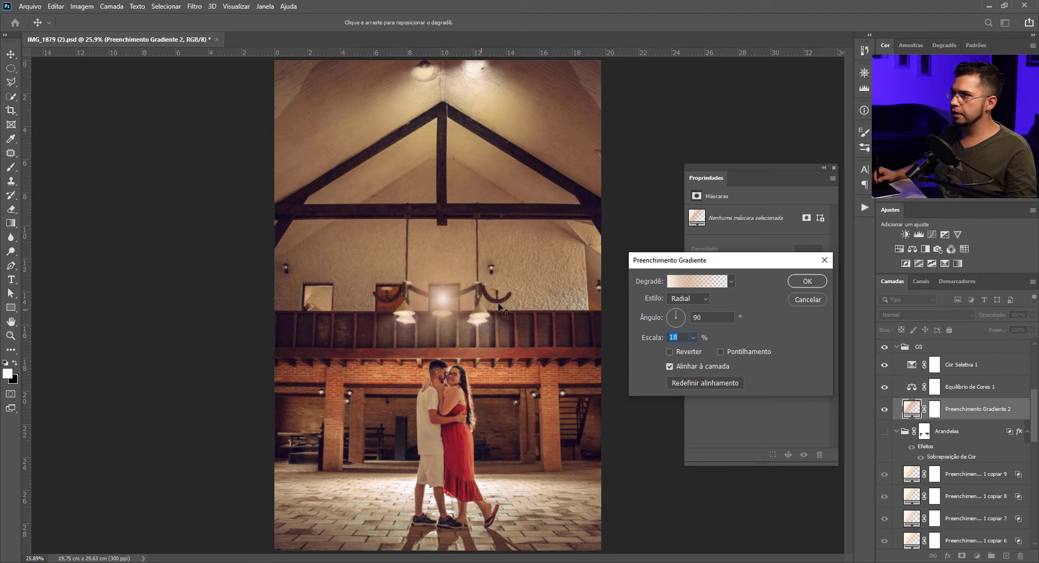
{"action": "left_click_drag", "start_coordinate": [432, 312], "coordinate": [491, 268]}
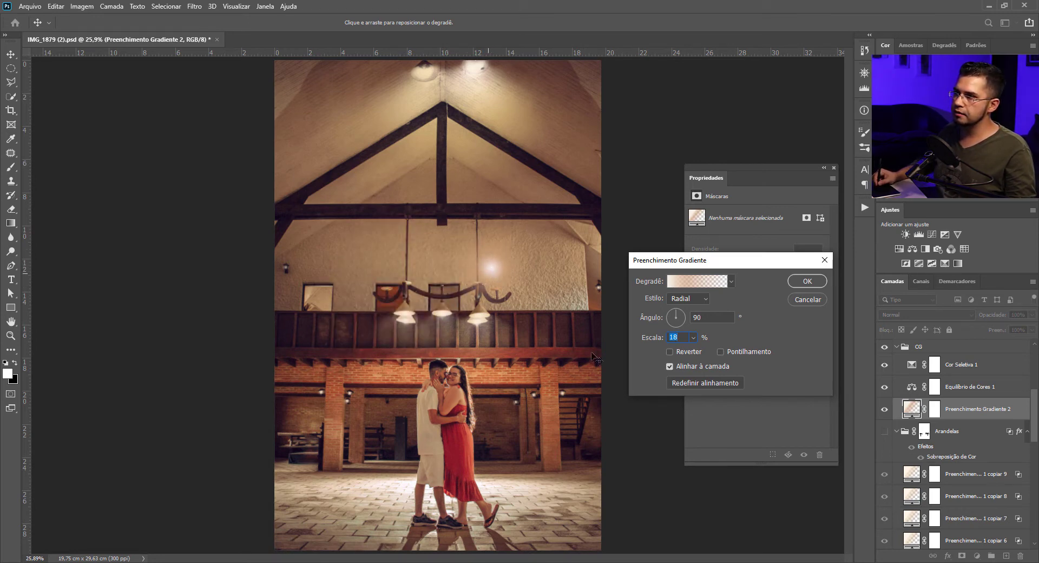
Set the sconce gradient's scale to 10%, accept the gradient fill, and compare the photo with the new layer hidden and shown
{"action": "left_click", "coordinate": [693, 338]}
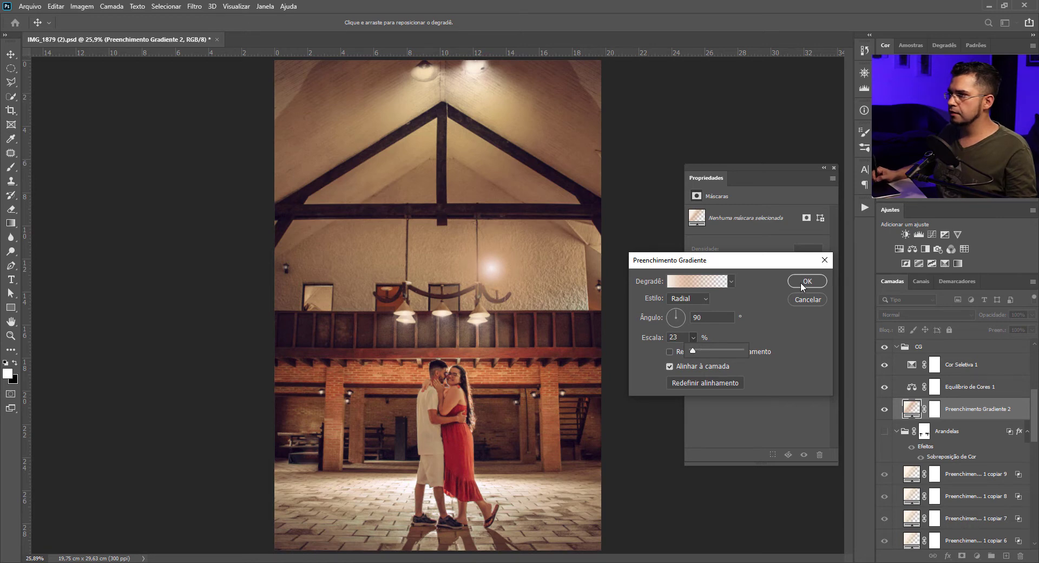
{"action": "left_click_drag", "start_coordinate": [685, 337], "coordinate": [582, 350]}
{"action": "type", "text": "10"}
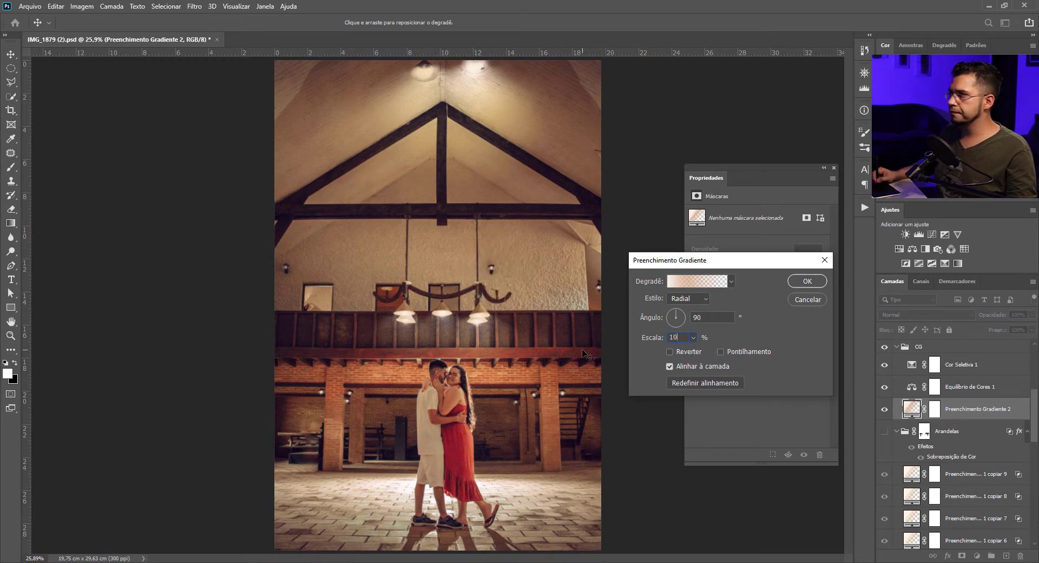
{"action": "left_click", "coordinate": [807, 280]}
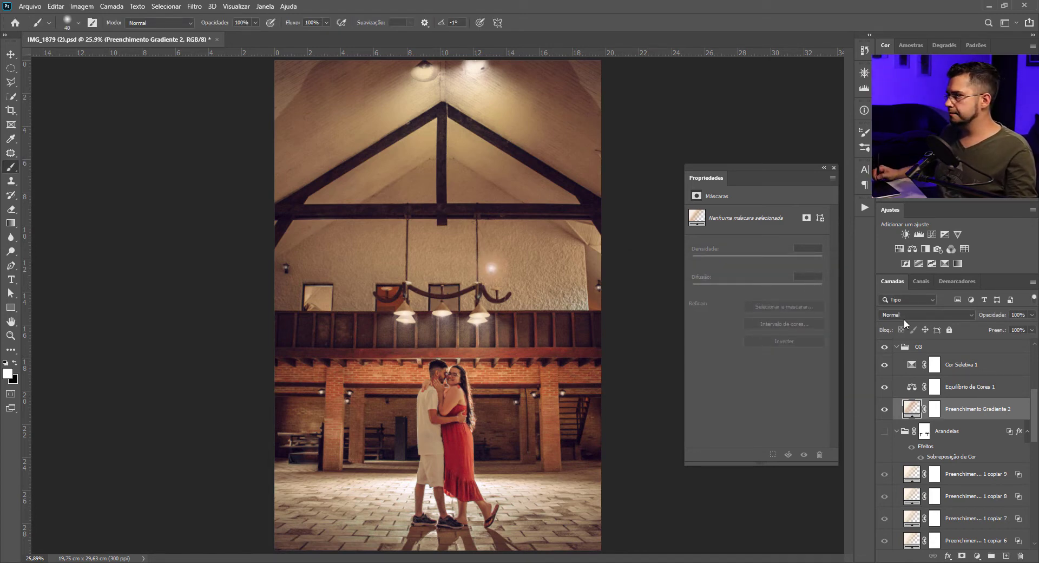
{"action": "key", "text": "ctrl+comma"}
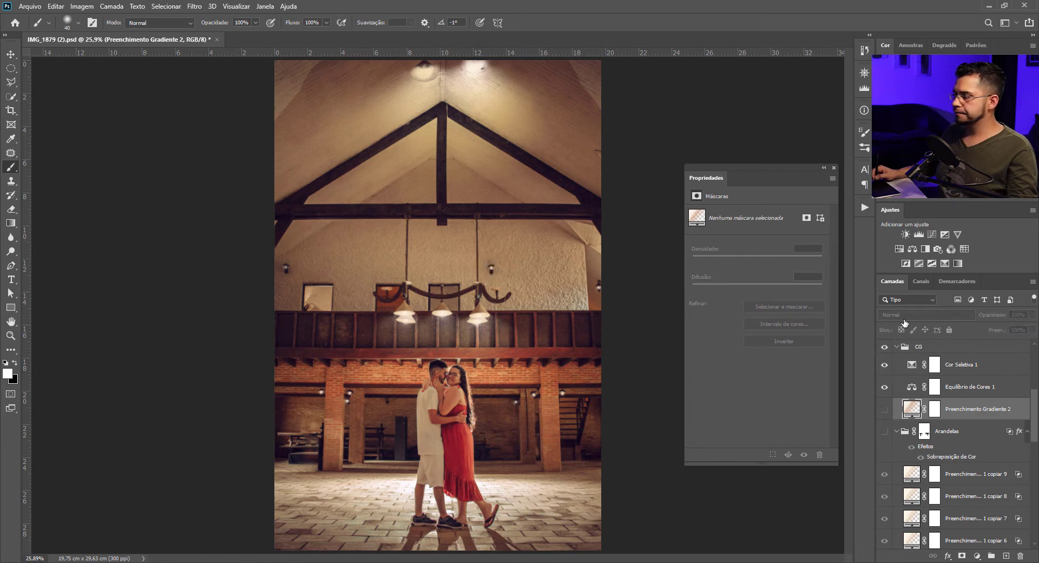
{"action": "key", "text": "ctrl+comma"}
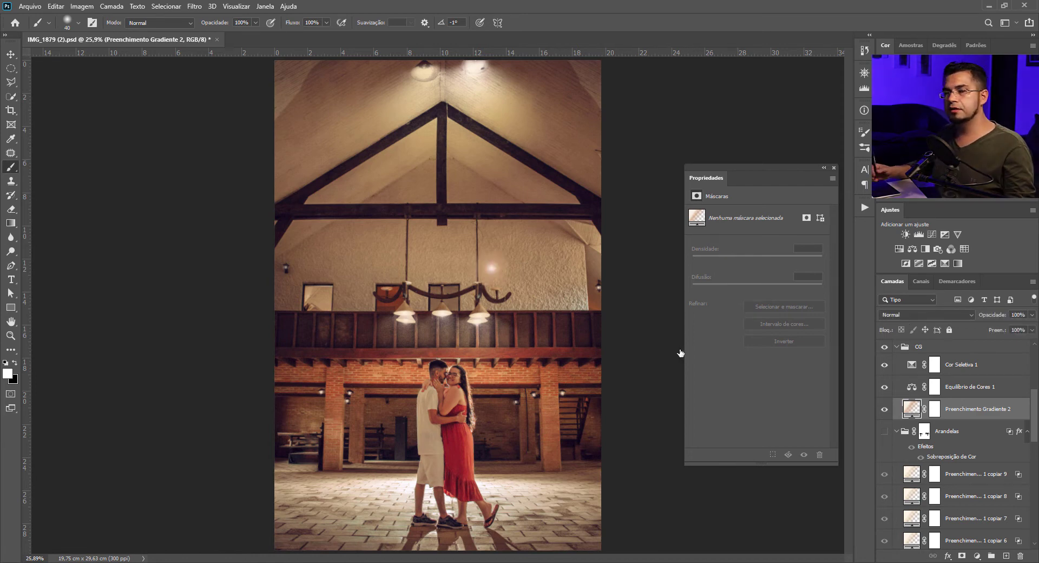
Undo the new gradient fill layer and the hiding of the Arandelas group
{"action": "left_click_drag", "start_coordinate": [968, 408], "coordinate": [980, 410]}
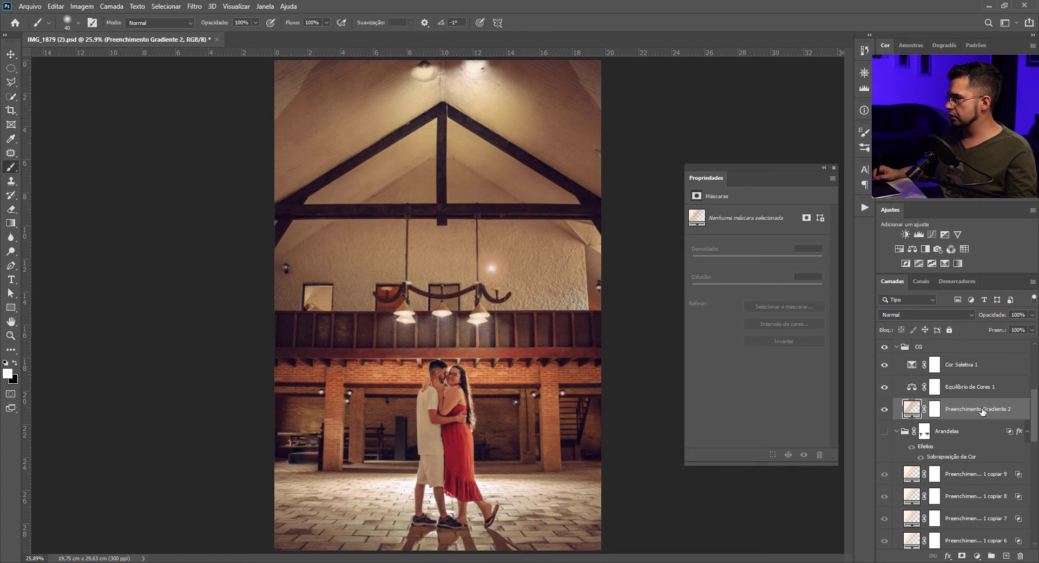
{"action": "key", "text": "ctrl+z"}
{"action": "key", "text": "ctrl+z"}
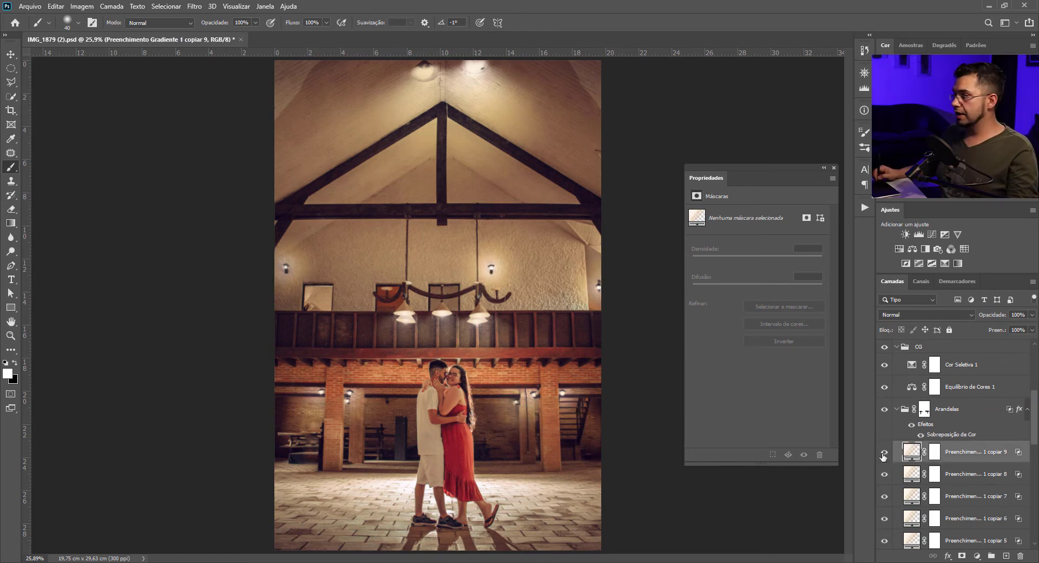
Toggle gradient fills in the Arandelas group, including copiar 6, and examine the lower sconces up close to see which one each fill lights
{"action": "left_click", "coordinate": [883, 457]}
{"action": "left_click", "coordinate": [884, 454]}
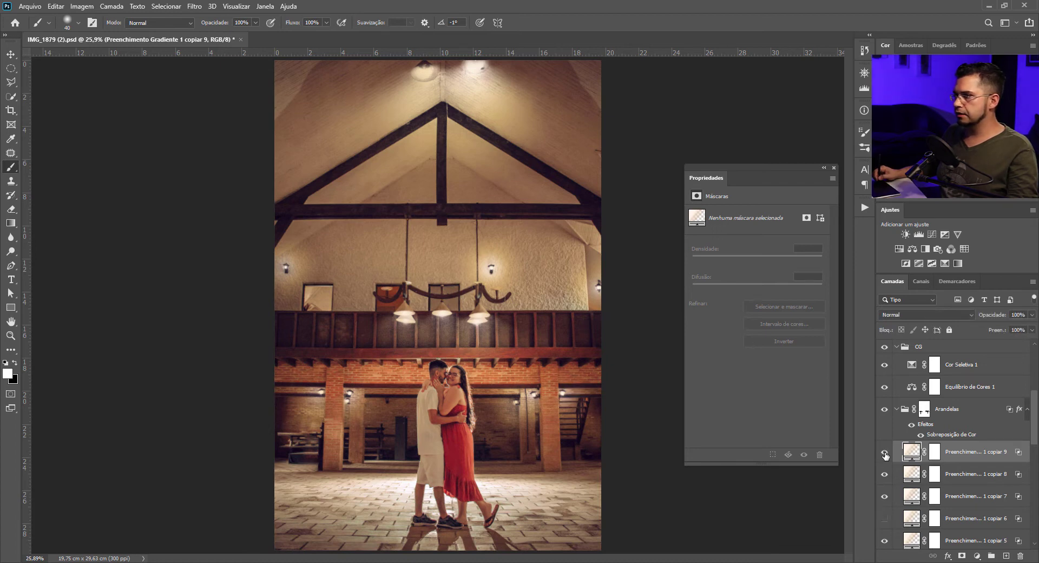
{"action": "left_click", "coordinate": [885, 518]}
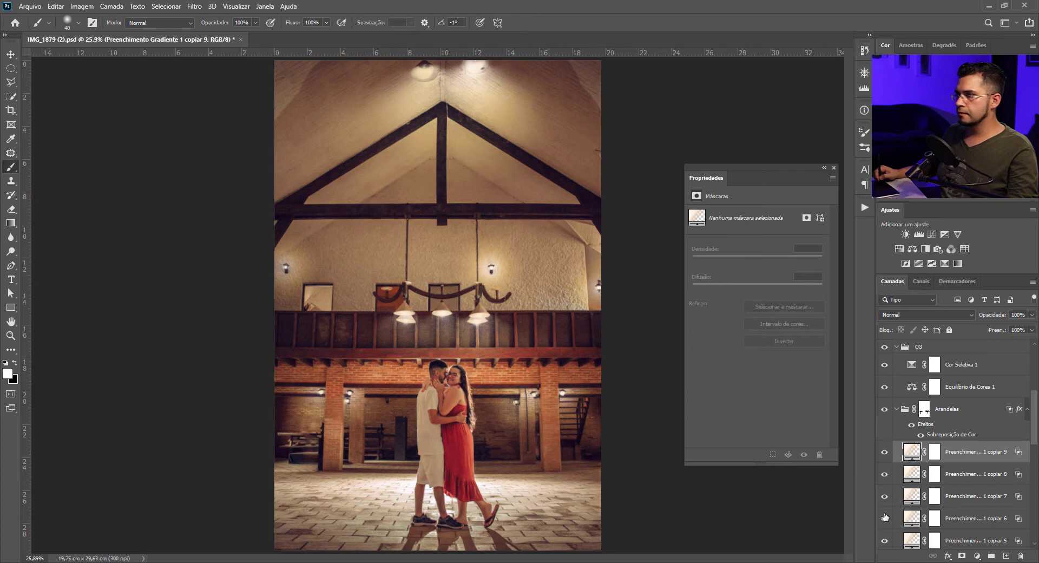
{"action": "left_click", "coordinate": [350, 390], "text": "ctrl"}
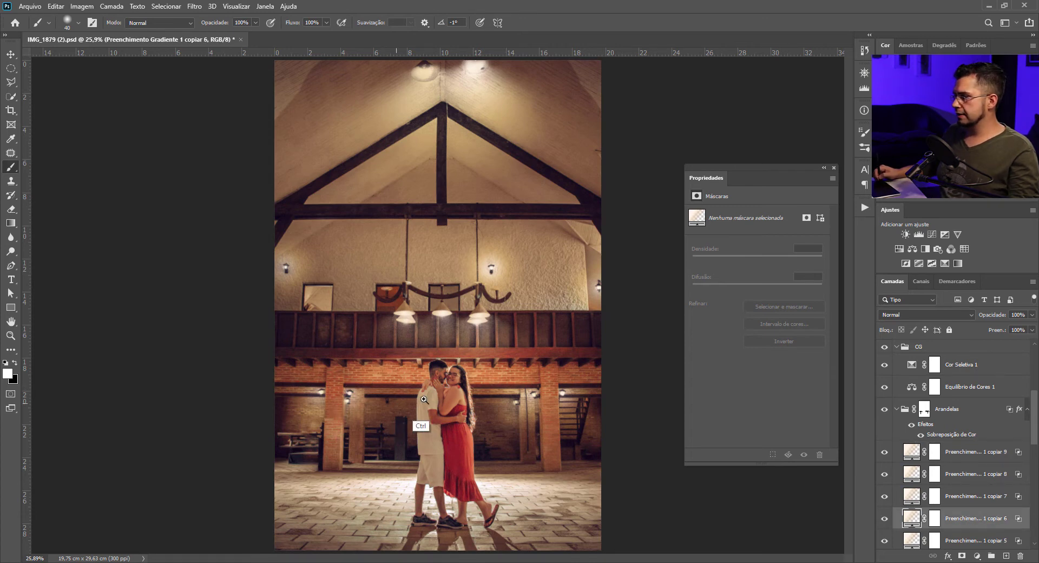
{"action": "left_click_drag", "start_coordinate": [423, 400], "coordinate": [432, 401]}
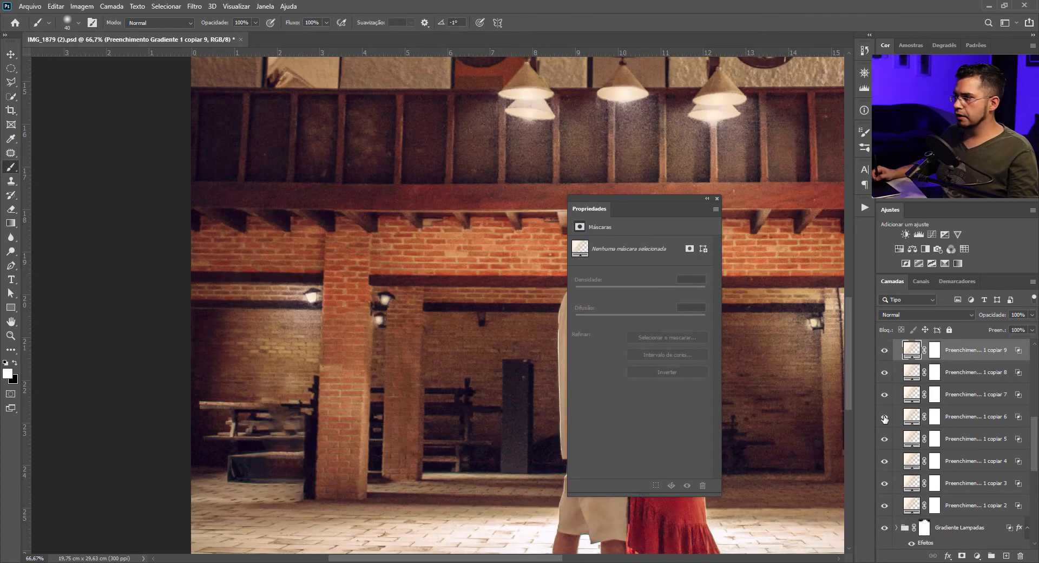
{"action": "left_click", "coordinate": [887, 419]}
Open the gradient of the copiar 6 fill and inspect the colour of its starting stop
{"action": "double_click", "coordinate": [911, 420]}
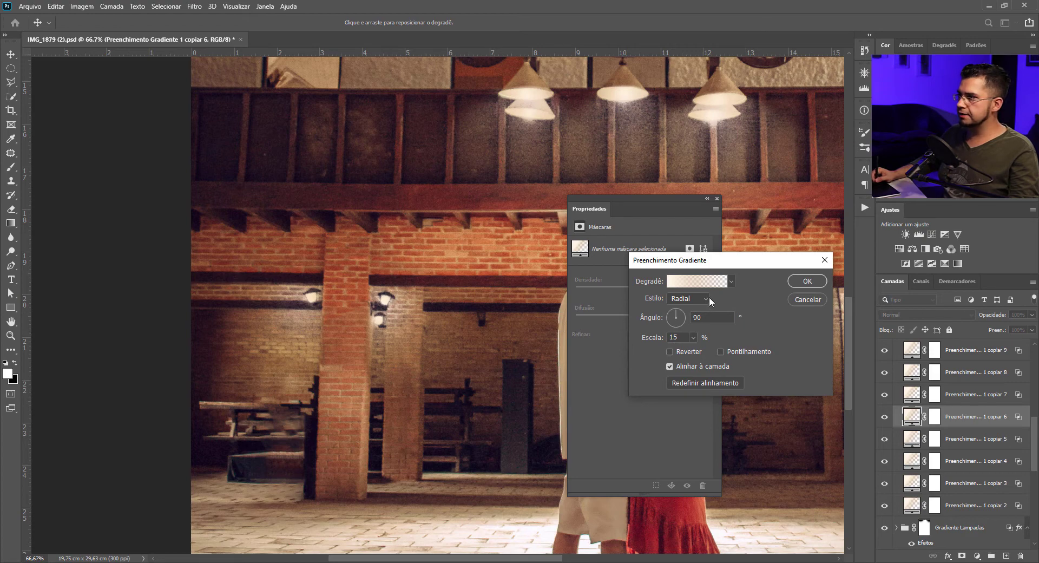
{"action": "left_click", "coordinate": [703, 281]}
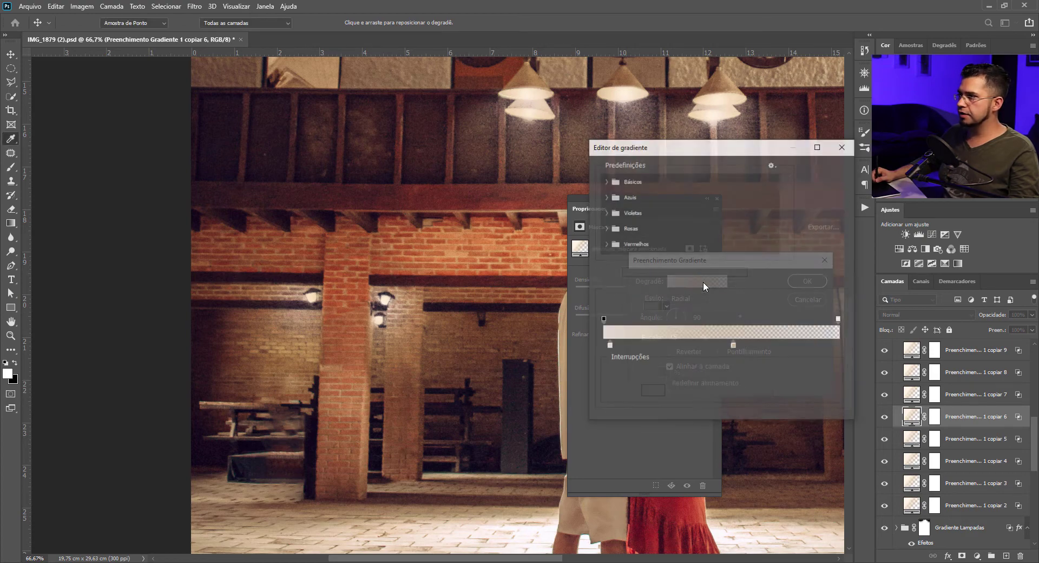
{"action": "left_click", "coordinate": [609, 346]}
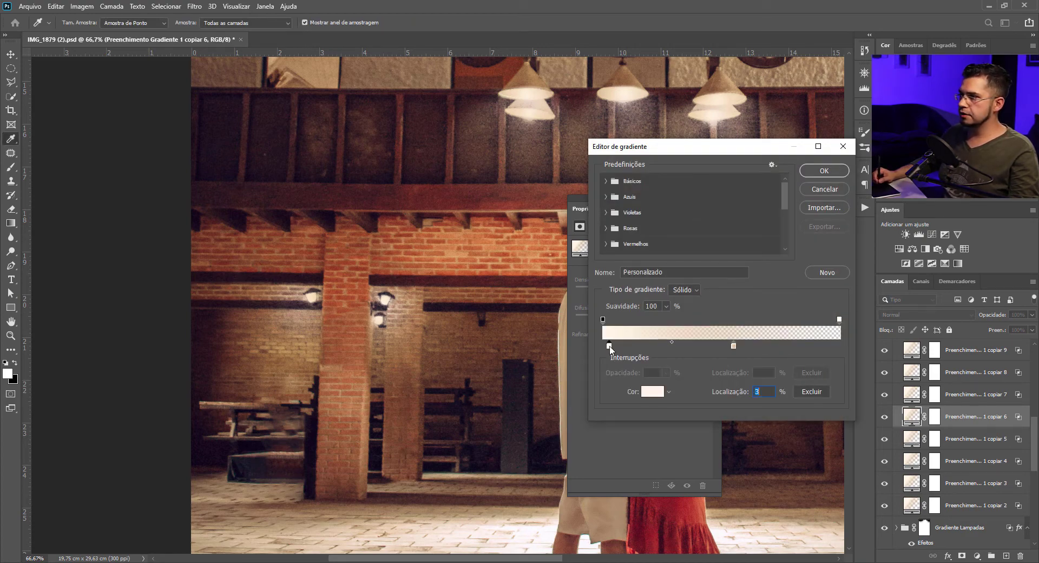
{"action": "left_click", "coordinate": [652, 391]}
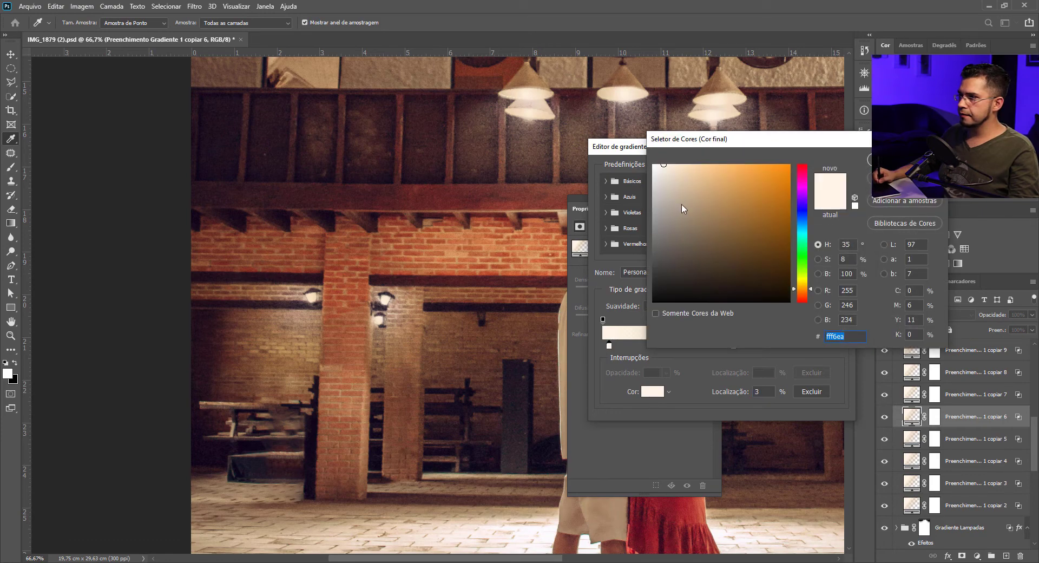
{"action": "key", "text": "Return"}
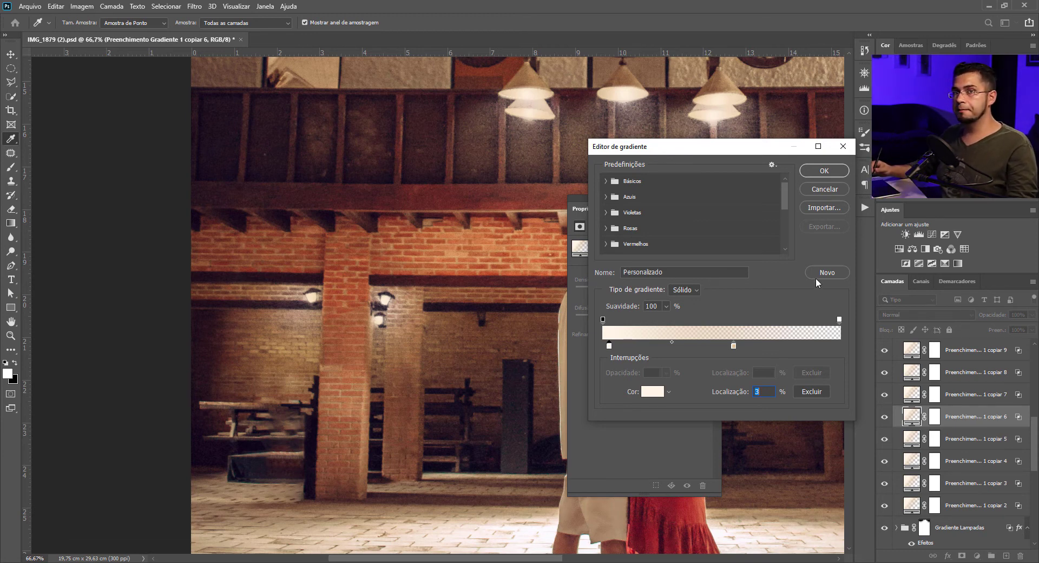
Inspect the colour of the gradient's end colour stop and close the gradient dialogs without changes
{"action": "left_click", "coordinate": [734, 346]}
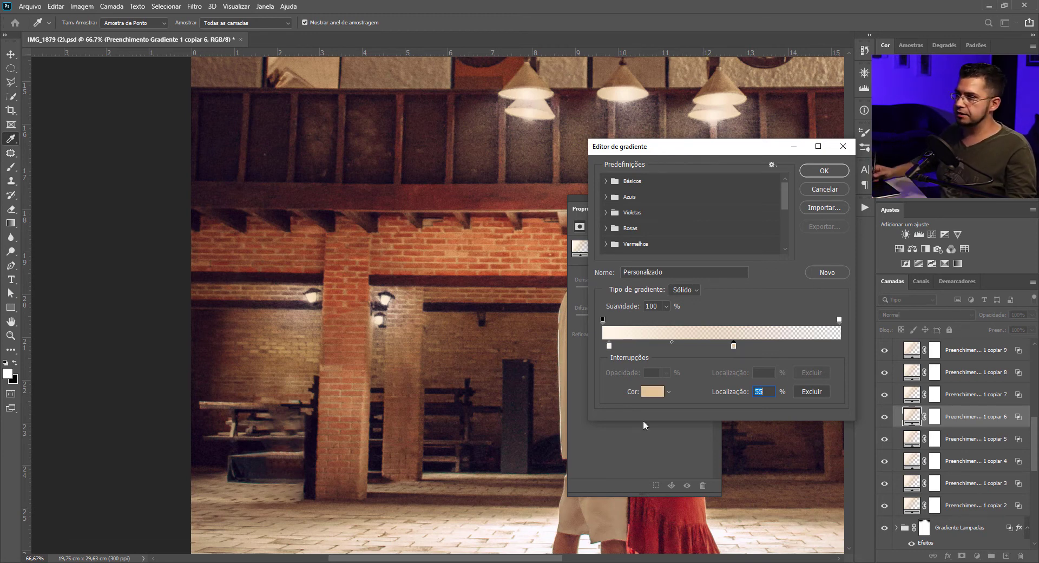
{"action": "left_click", "coordinate": [651, 391]}
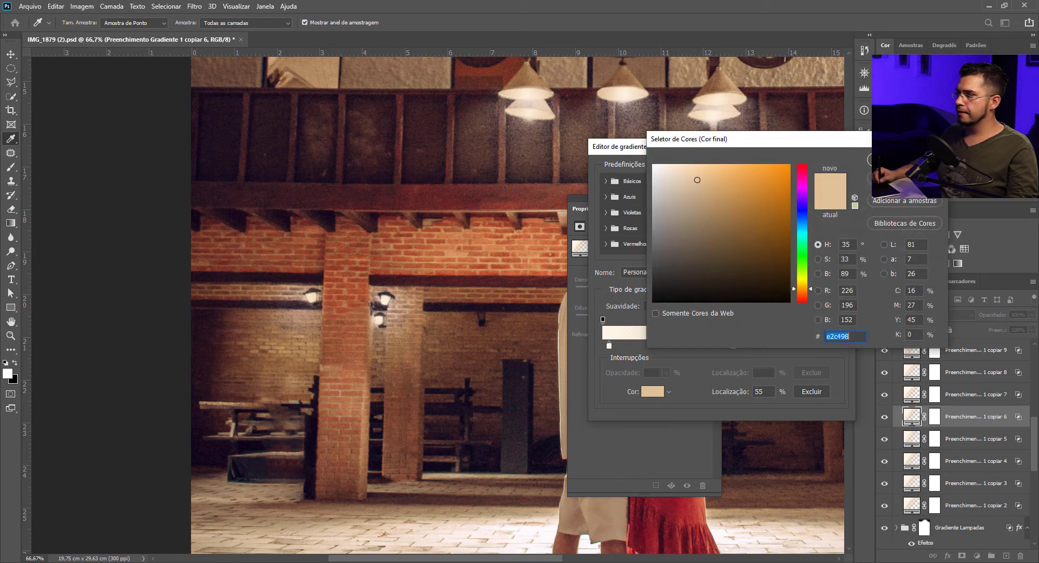
{"action": "left_click", "coordinate": [898, 160]}
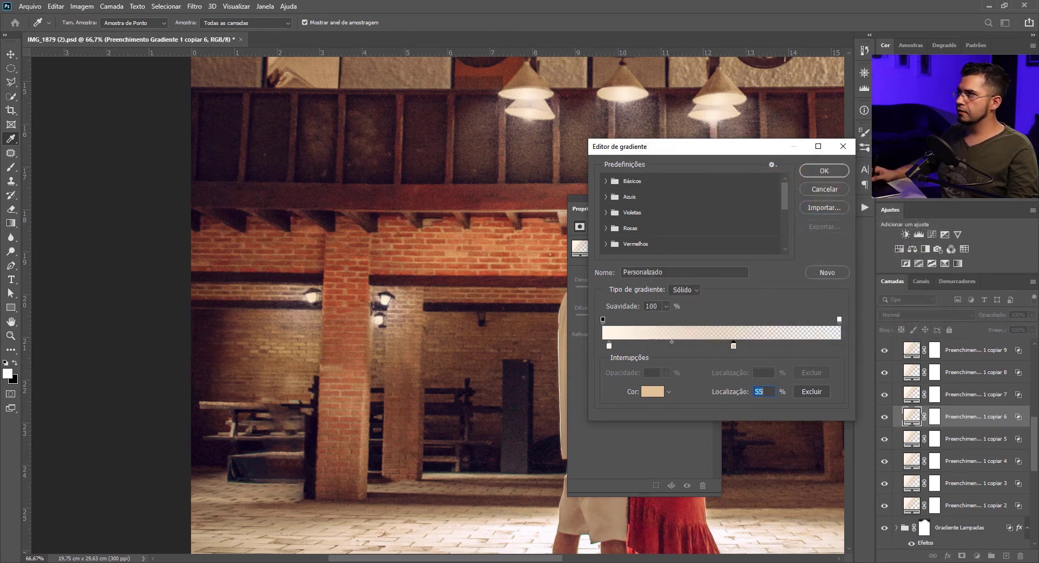
{"action": "left_click", "coordinate": [830, 189]}
{"action": "left_click", "coordinate": [797, 297]}
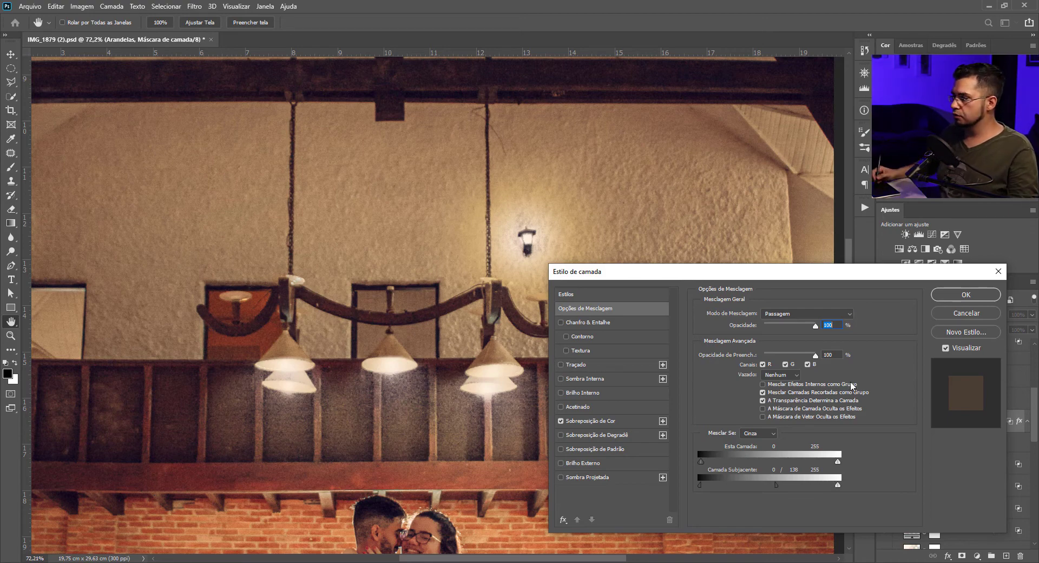
Close the Arandelas group's blending options without changes, fit the photo in view, and collapse the group
{"action": "left_click", "coordinate": [951, 312]}
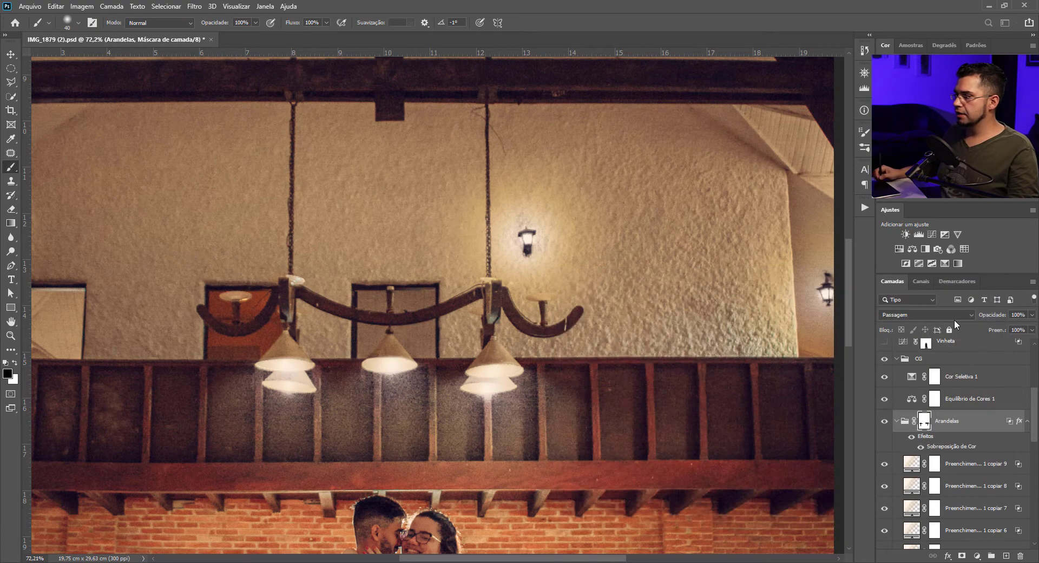
{"action": "key", "text": "ctrl+0"}
{"action": "left_click", "coordinate": [896, 420]}
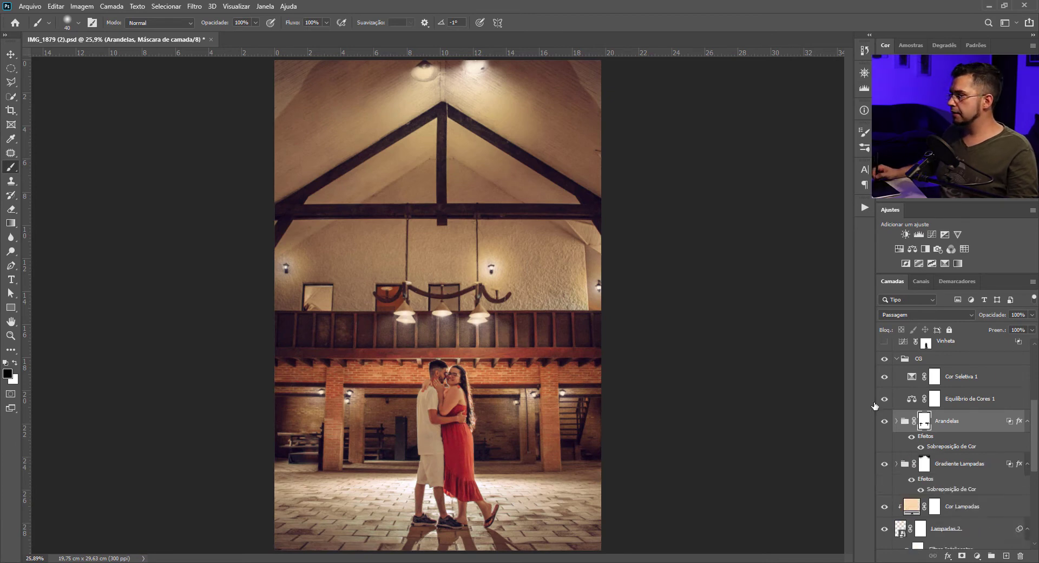
Open the Arandelas group's blending options and reset the underlying layer's dark Blend If slider to 0
{"action": "double_click", "coordinate": [1010, 423]}
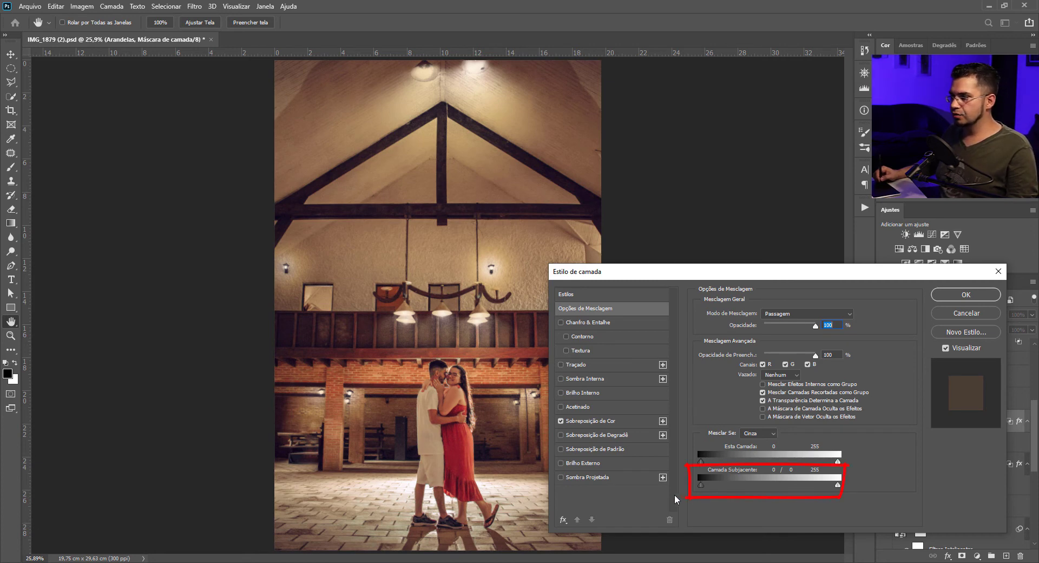
{"action": "left_click_drag", "start_coordinate": [674, 495], "coordinate": [671, 494]}
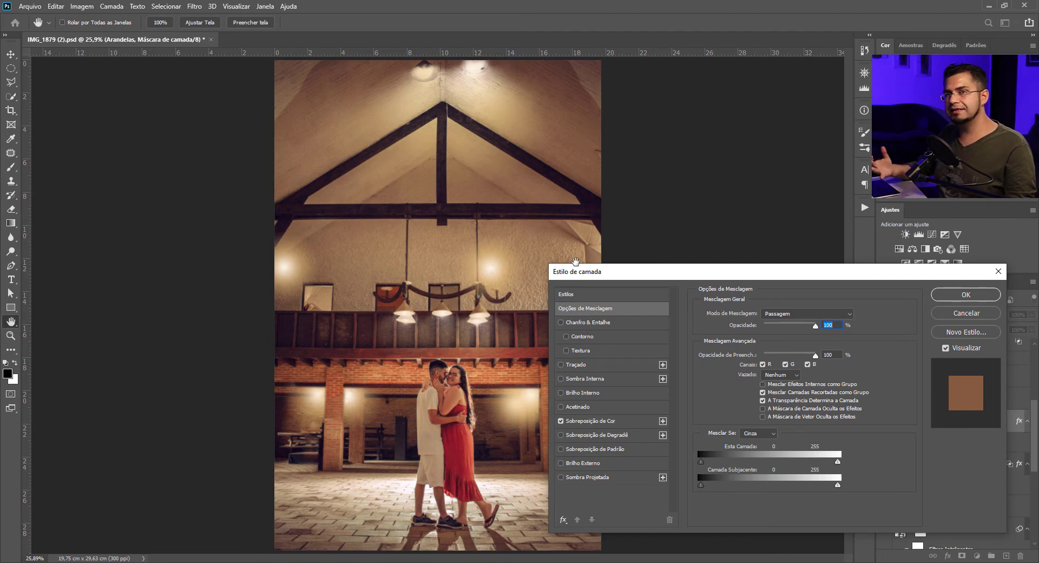
{"action": "scroll", "coordinate": [520, 270], "scroll_direction": "up", "scroll_amount": 1}
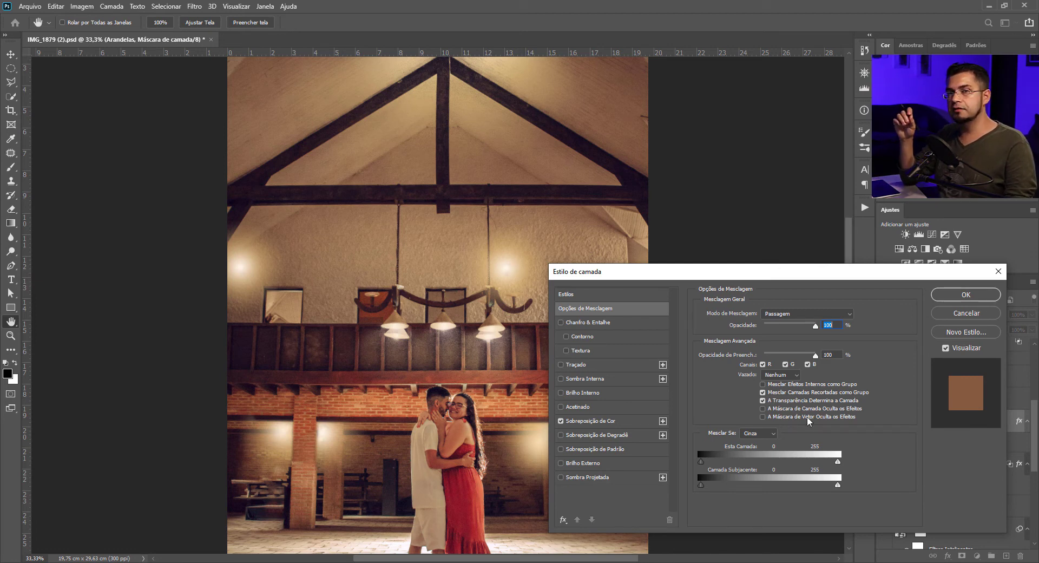
Try raising the underlying layer's dark Blend If slider, setting it to 25
{"action": "left_click_drag", "start_coordinate": [700, 484], "coordinate": [701, 486]}
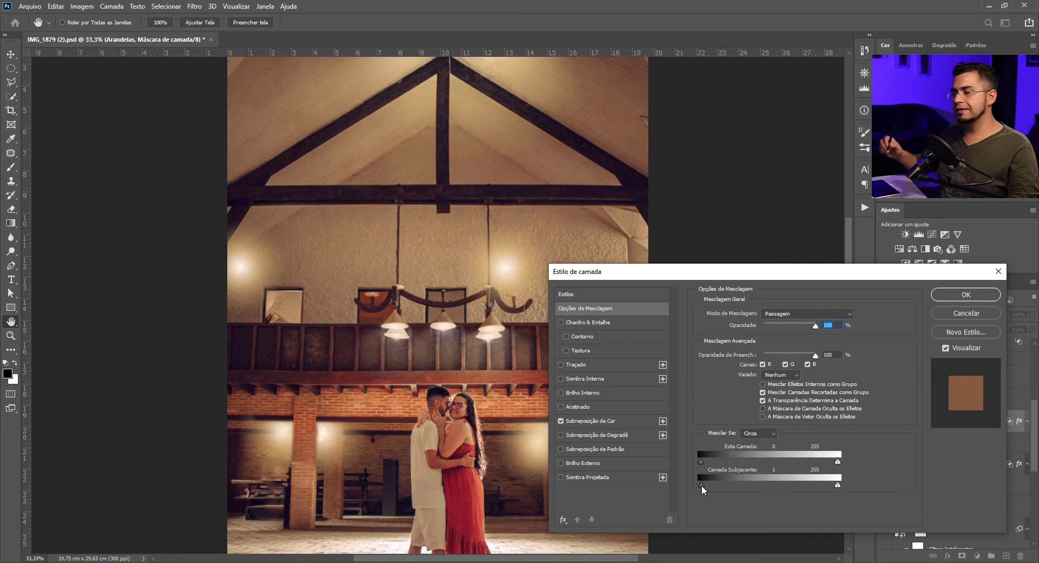
{"action": "left_click_drag", "start_coordinate": [719, 485], "coordinate": [719, 486]}
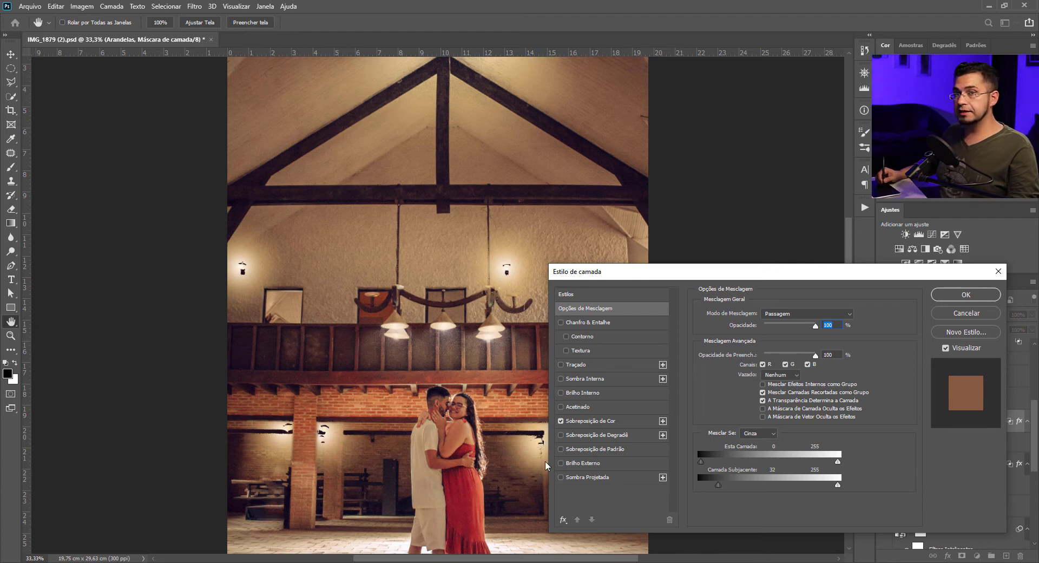
{"action": "mouse_move", "coordinate": [718, 484]}
{"action": "left_mouse_down"}
{"action": "mouse_move", "coordinate": [734, 482]}
{"action": "mouse_move", "coordinate": [723, 485]}
{"action": "left_mouse_up"}
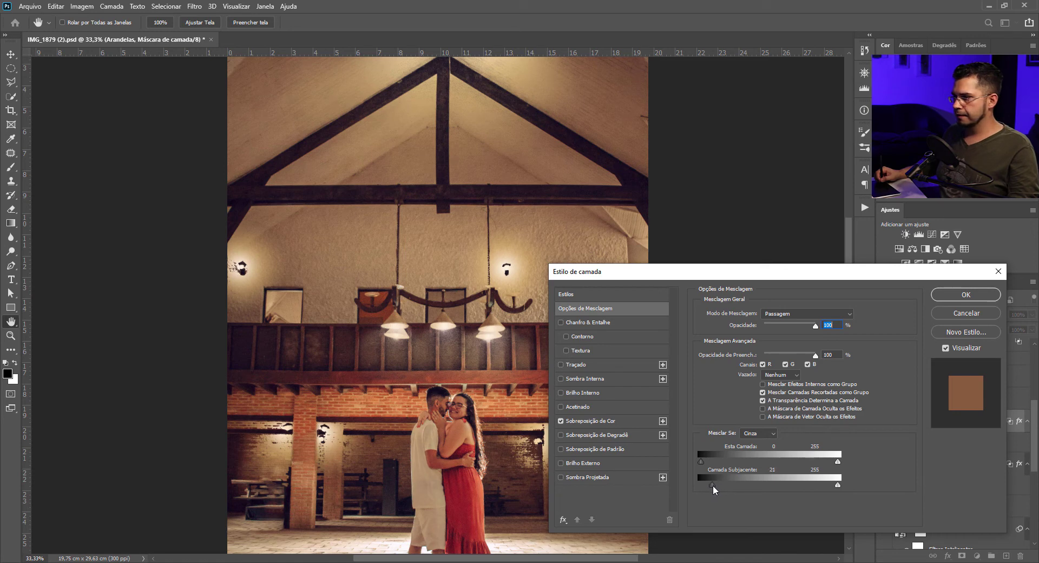
{"action": "left_click_drag", "start_coordinate": [715, 486], "coordinate": [714, 485]}
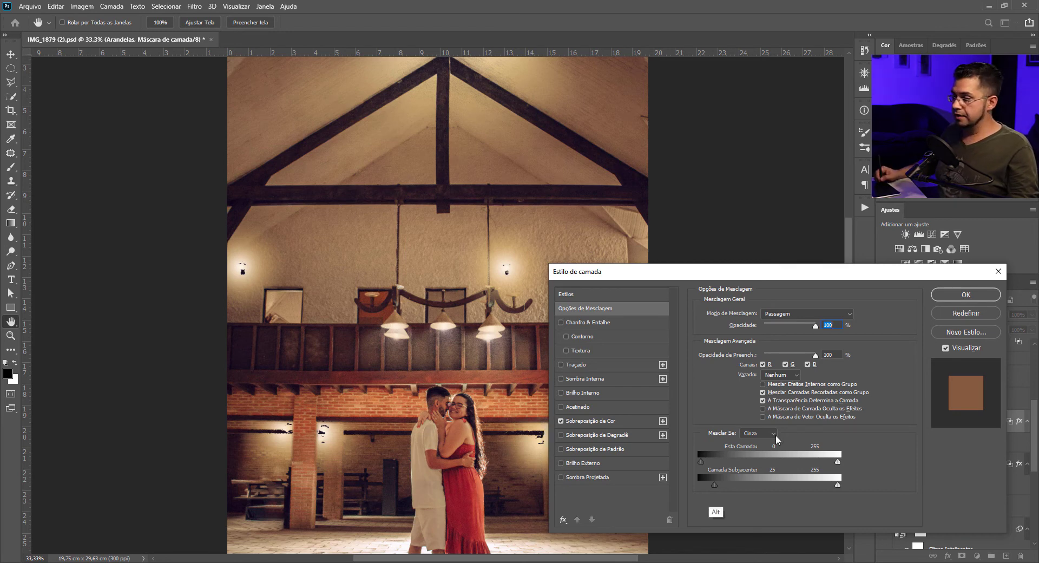
Try splitting the underlying layer's dark Blend If slider to 30 / 118, and close the blending options without applying them
{"action": "left_click_drag", "start_coordinate": [714, 485], "coordinate": [764, 484]}
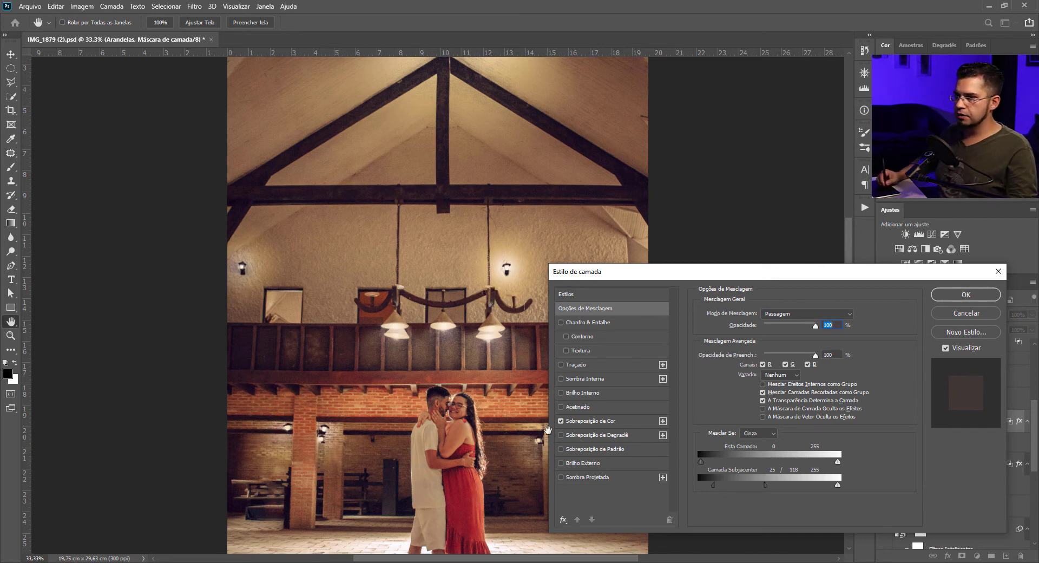
{"action": "left_click_drag", "start_coordinate": [712, 484], "coordinate": [728, 484]}
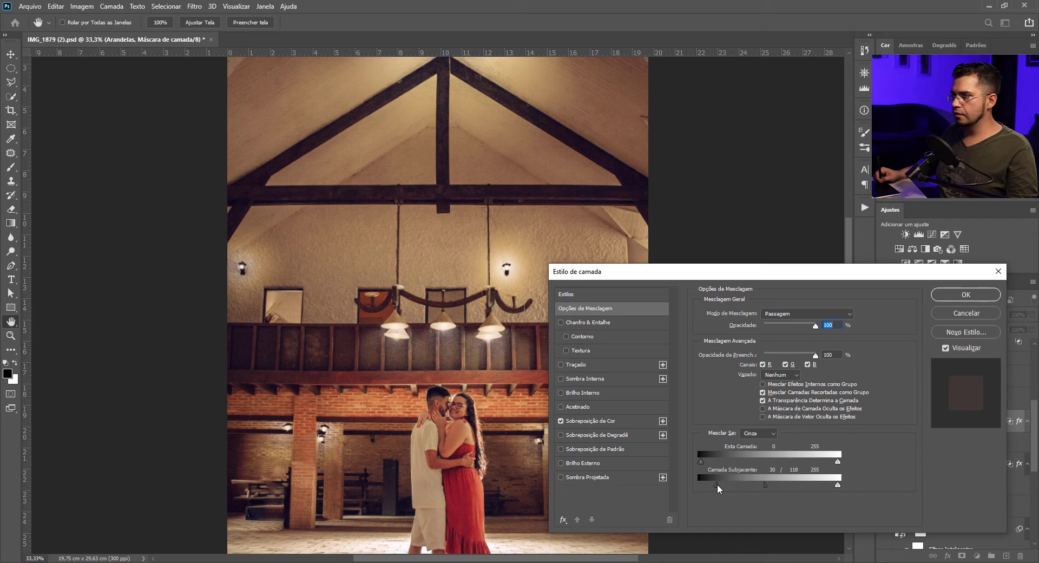
{"action": "left_click", "coordinate": [954, 312]}
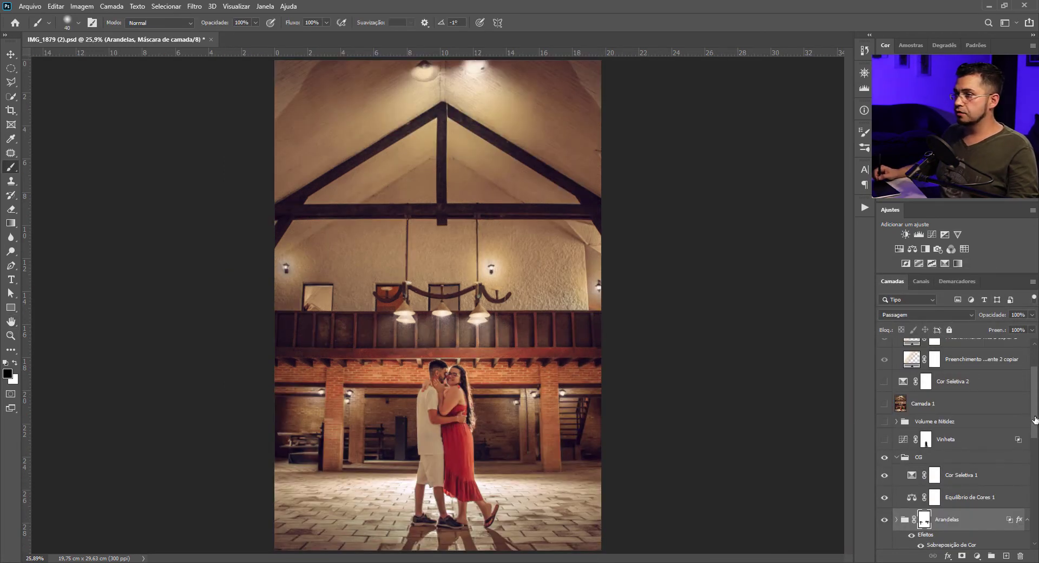
Show the Volume e Nitidez group and the Vinheta layer, and darken the midtones slightly by shifting the Vinheta curve's middle point
{"action": "left_click_drag", "start_coordinate": [1034, 420], "coordinate": [1034, 399]}
{"action": "left_click", "coordinate": [884, 479]}
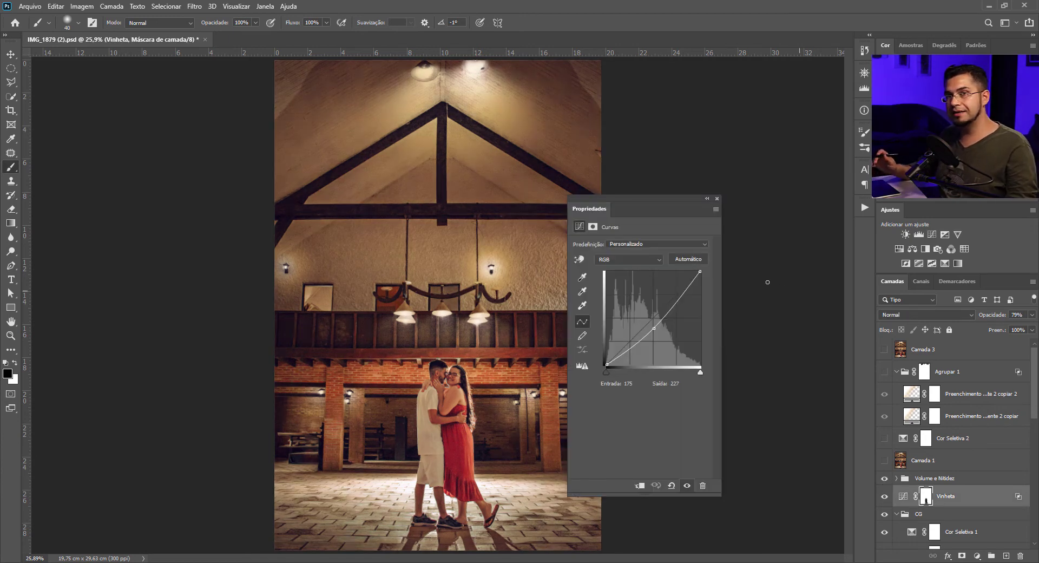
{"action": "left_click_drag", "start_coordinate": [653, 328], "coordinate": [657, 327]}
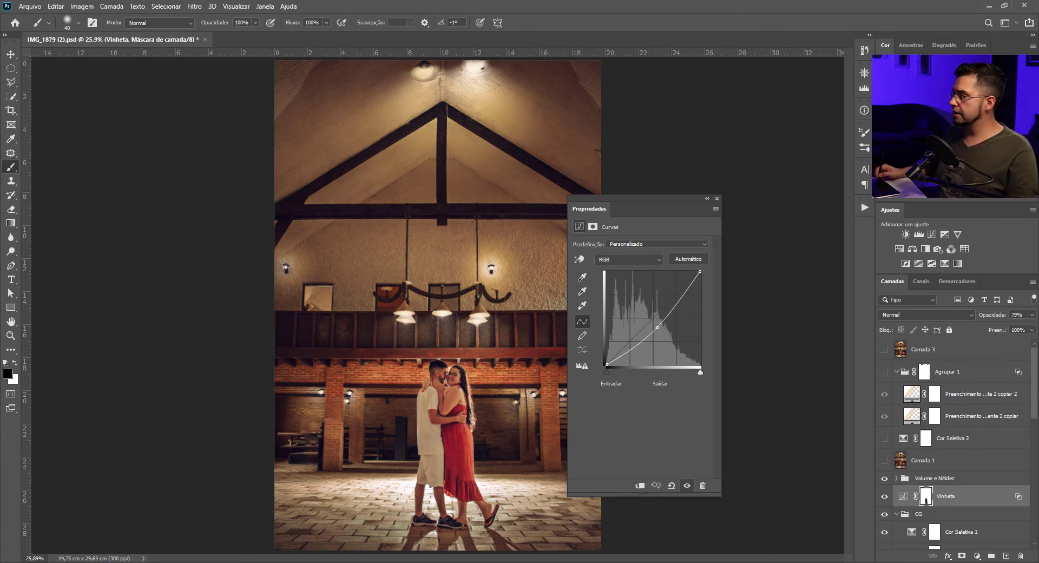
Open the Vinheta layer's blending options and reset the underlying layer's light Blend If slider to 255
{"action": "double_click", "coordinate": [1021, 498]}
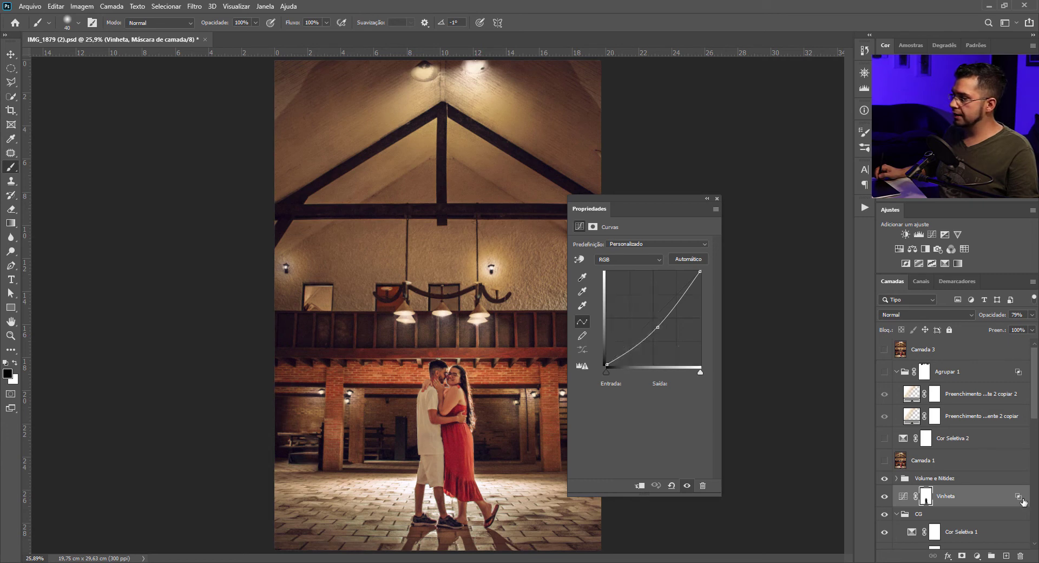
{"action": "double_click", "coordinate": [1021, 499]}
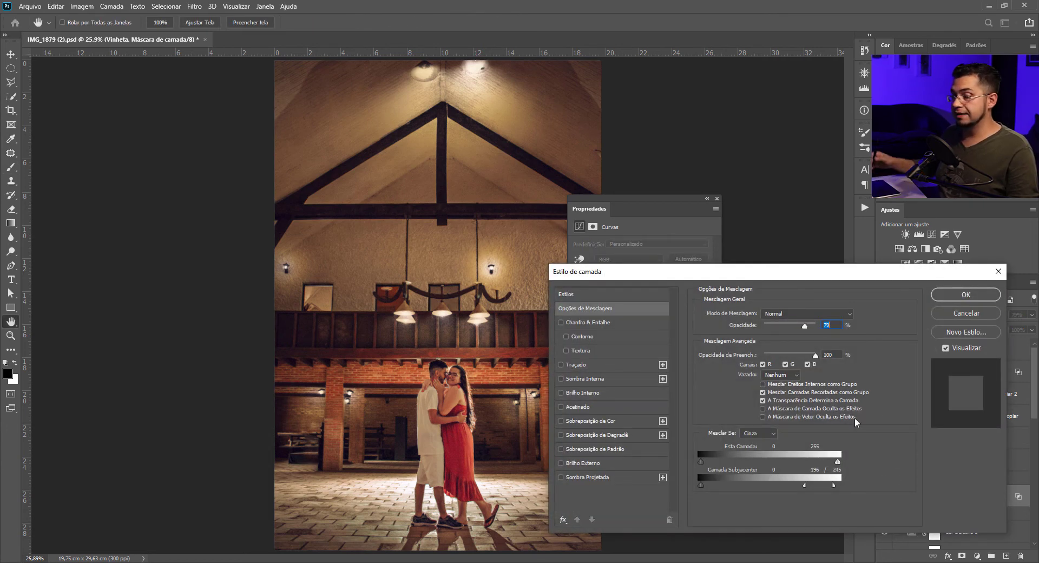
{"action": "left_click_drag", "start_coordinate": [804, 484], "coordinate": [838, 484]}
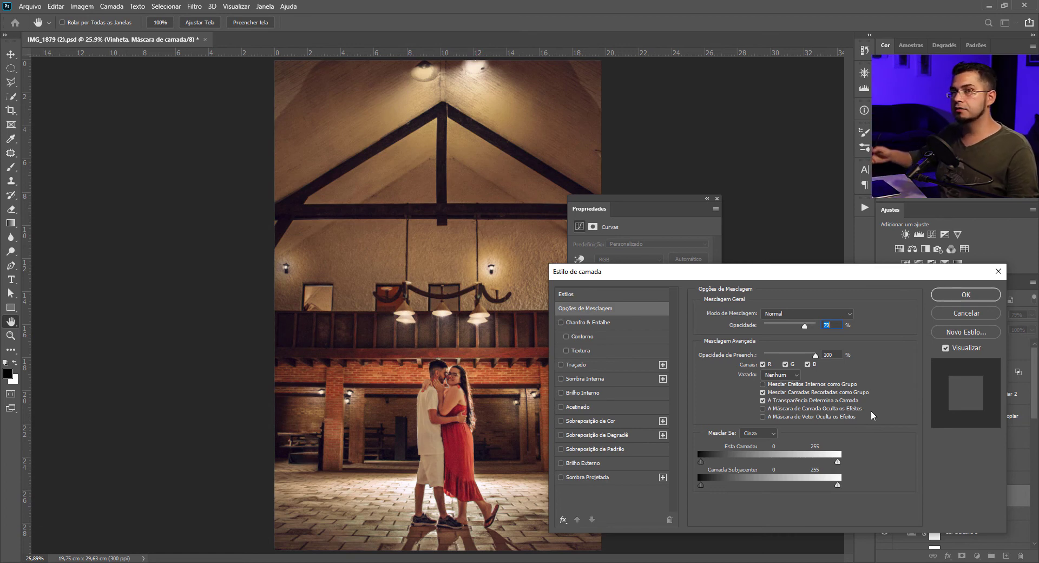
{"action": "left_click_drag", "start_coordinate": [804, 485], "coordinate": [845, 488]}
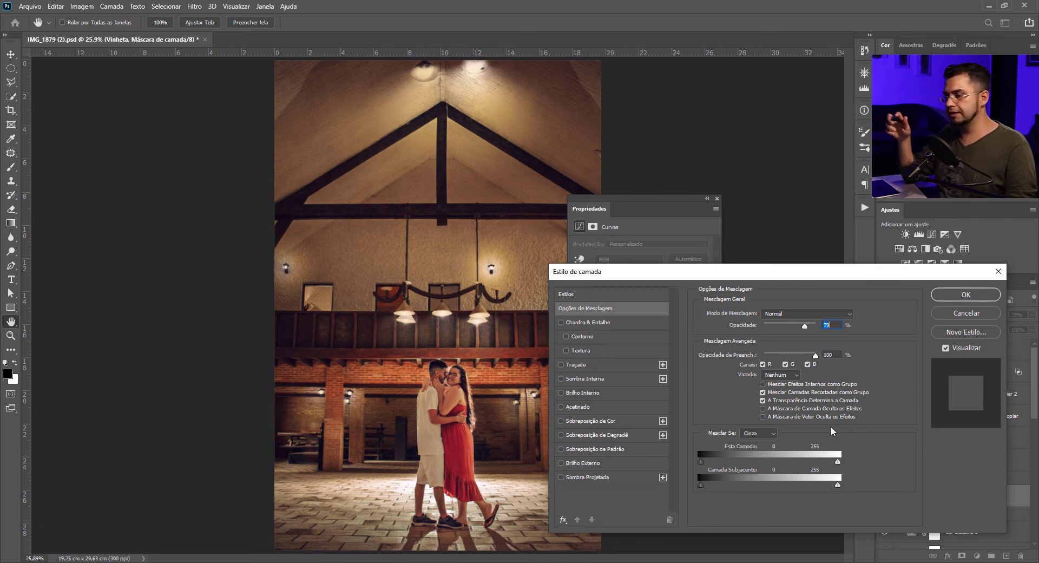
Split the Vinheta layer's underlying light Blend If slider to 145 / 208 and apply the blending options
{"action": "mouse_move", "coordinate": [837, 485]}
{"action": "left_mouse_down"}
{"action": "mouse_move", "coordinate": [787, 495]}
{"action": "mouse_move", "coordinate": [822, 493]}
{"action": "left_mouse_up"}
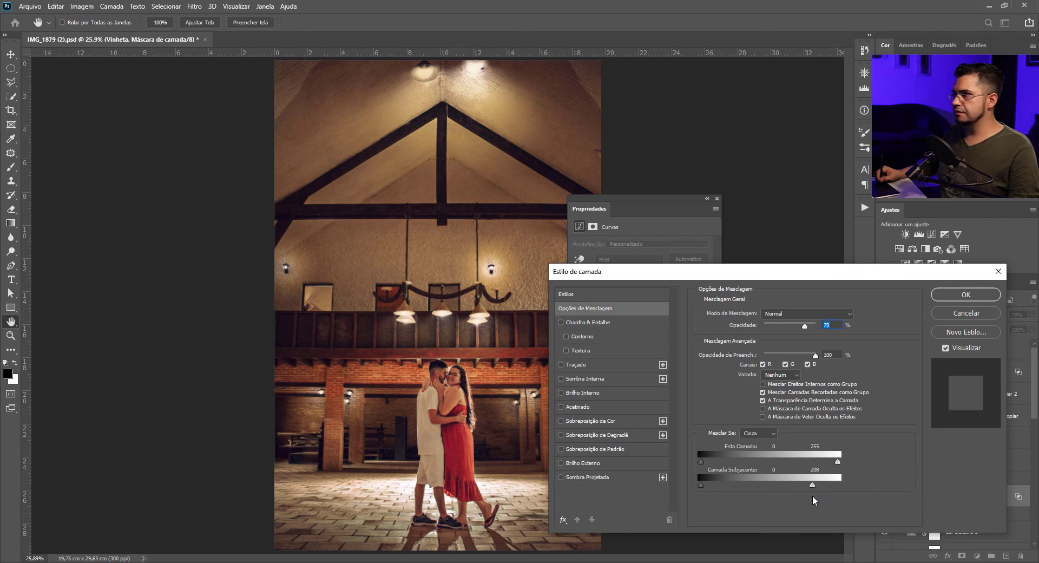
{"action": "key", "text": "alt"}
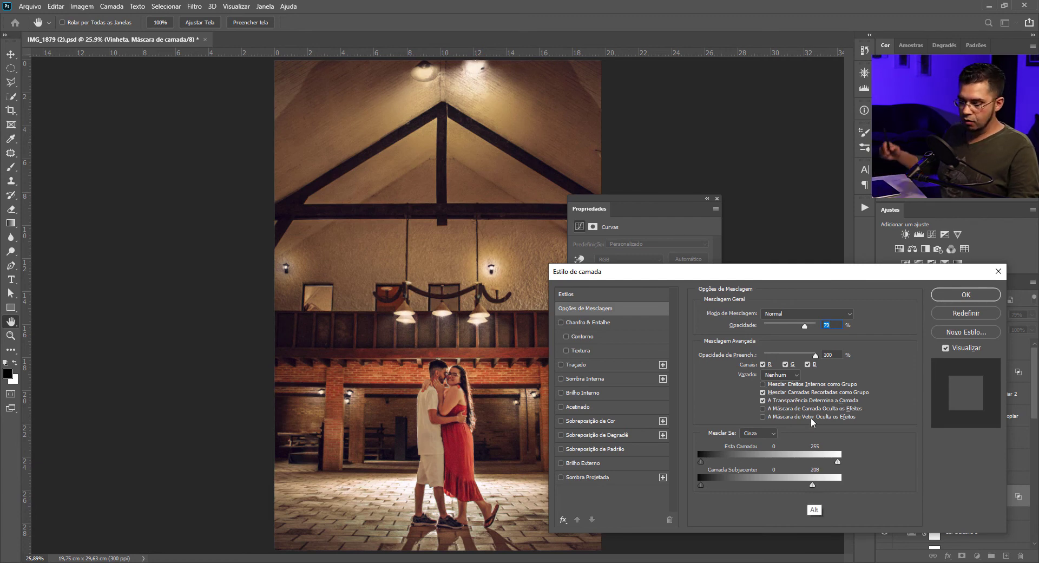
{"action": "left_click_drag", "start_coordinate": [810, 487], "coordinate": [777, 492]}
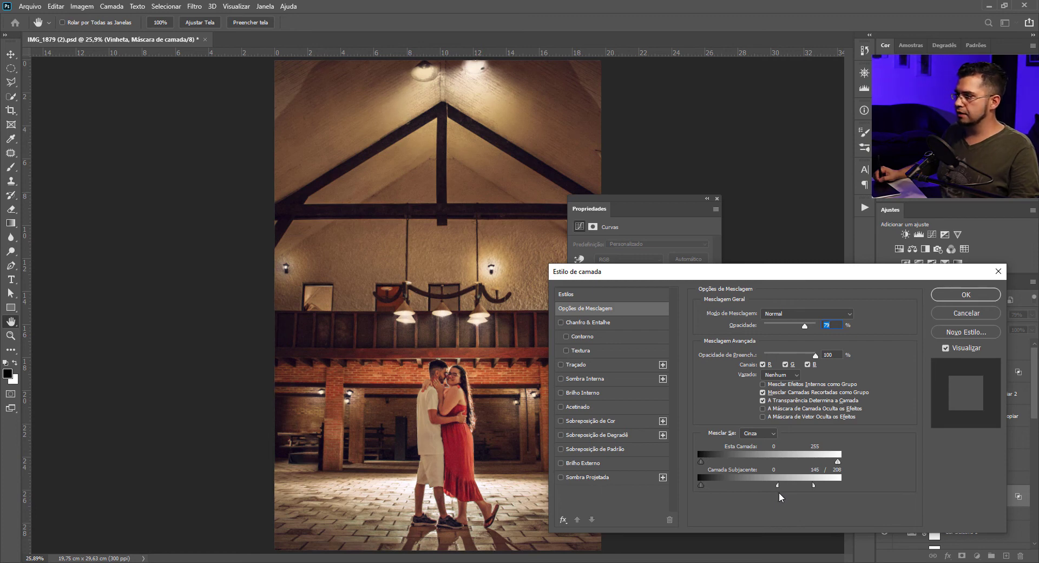
{"action": "left_click", "coordinate": [953, 296]}
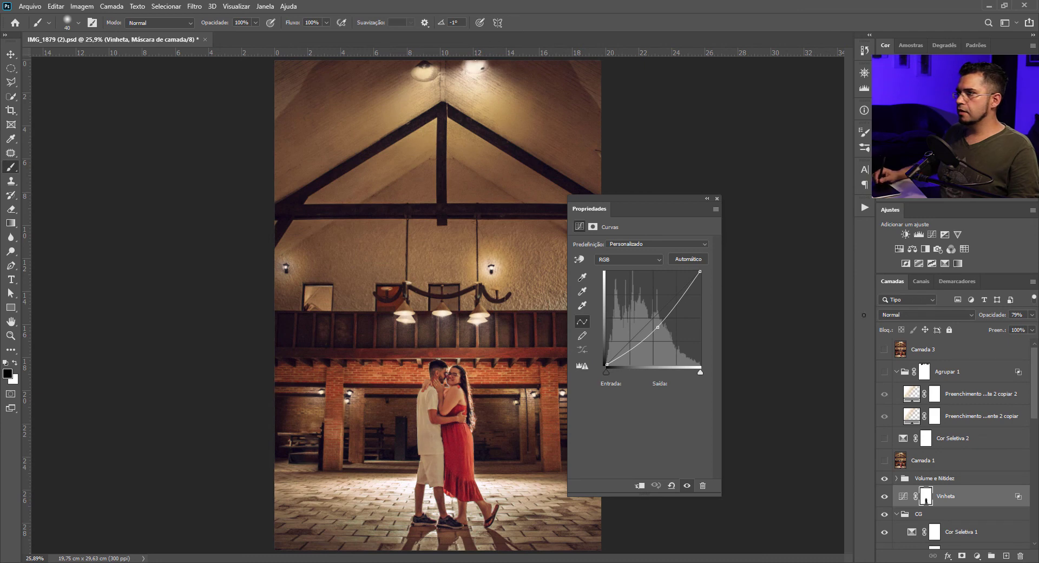
Make the Camada 1 and Cor Seletiva 2 layers and the Agrupar 1 group visible, and close the curve properties
{"action": "left_click", "coordinate": [884, 459]}
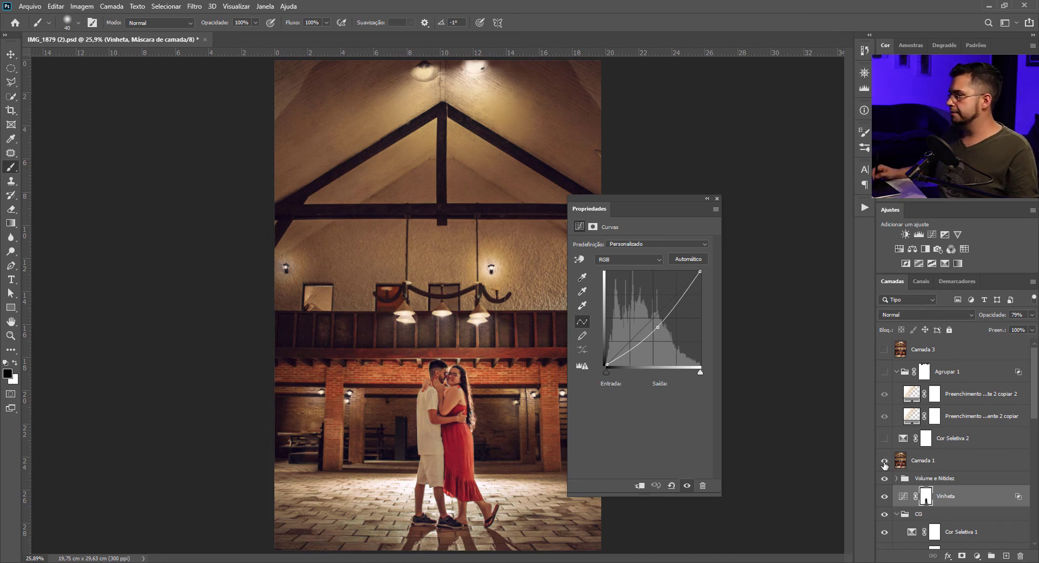
{"action": "left_click", "coordinate": [716, 199]}
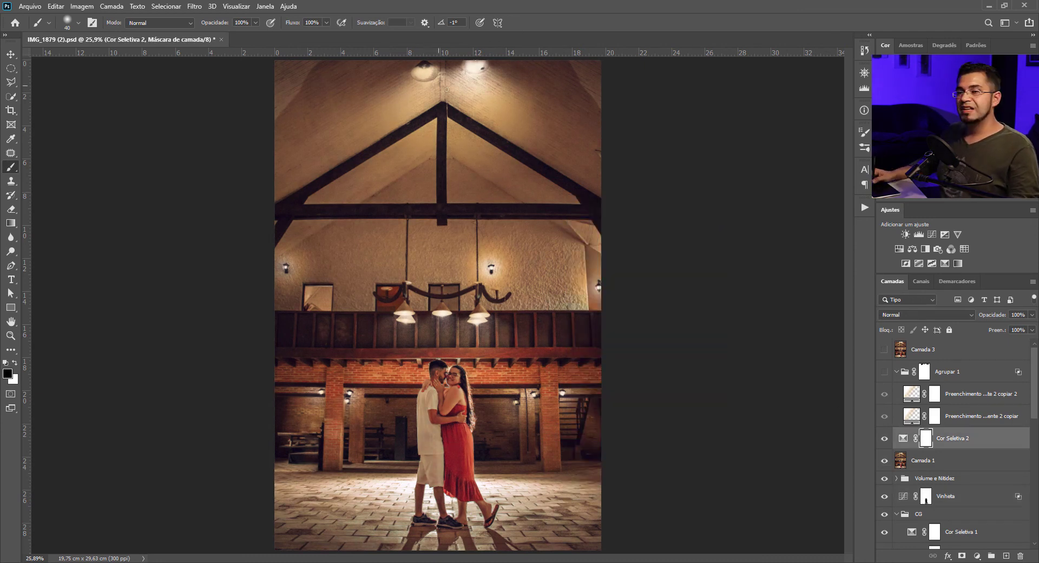
{"action": "scroll", "coordinate": [487, 90], "scroll_direction": "up", "scroll_amount": 2}
{"action": "scroll", "coordinate": [482, 92], "scroll_direction": "down", "scroll_amount": 1}
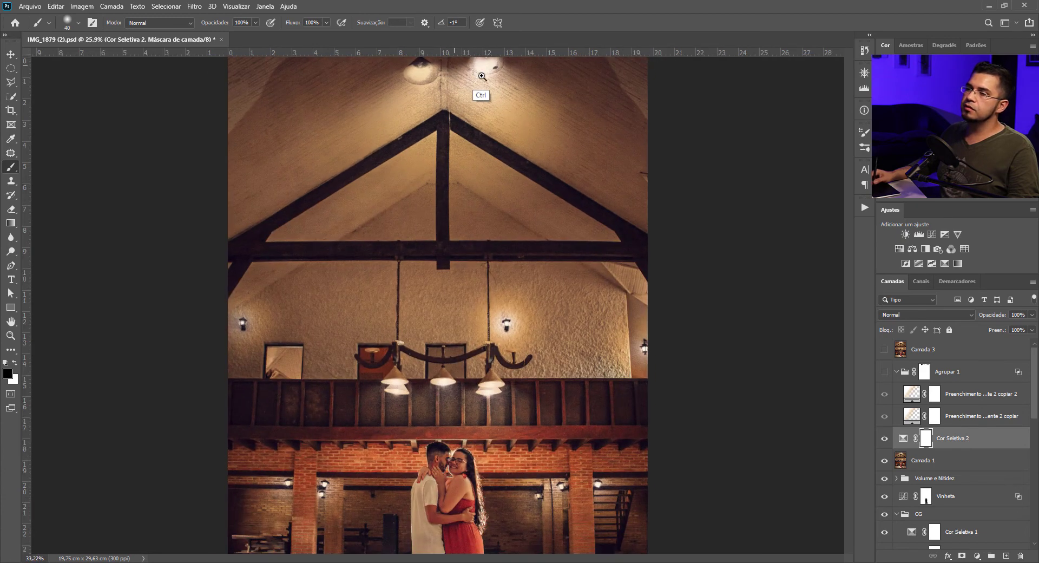
{"action": "left_click_drag", "start_coordinate": [483, 92], "coordinate": [487, 164]}
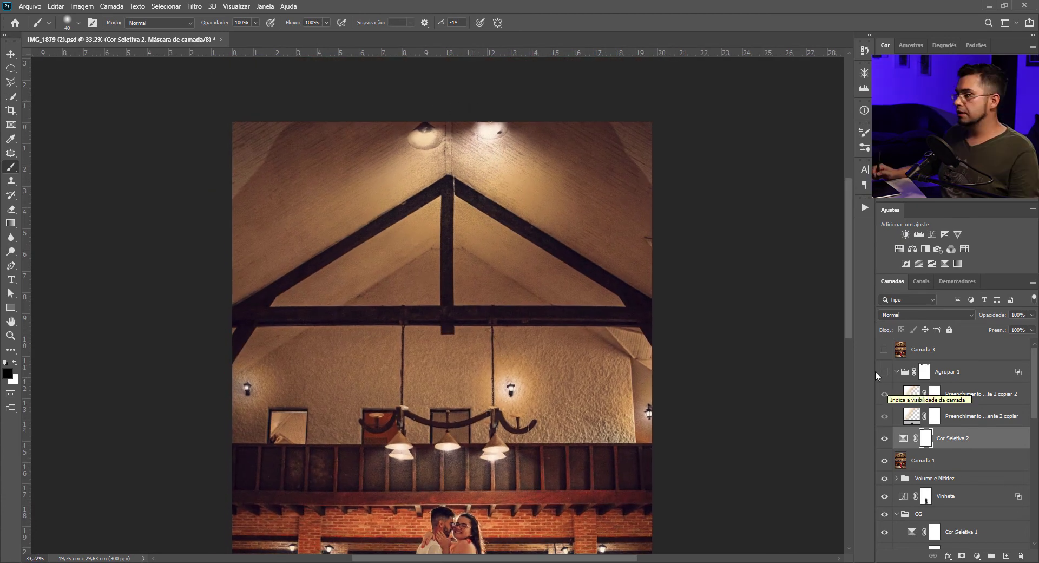
{"action": "left_click", "coordinate": [884, 371]}
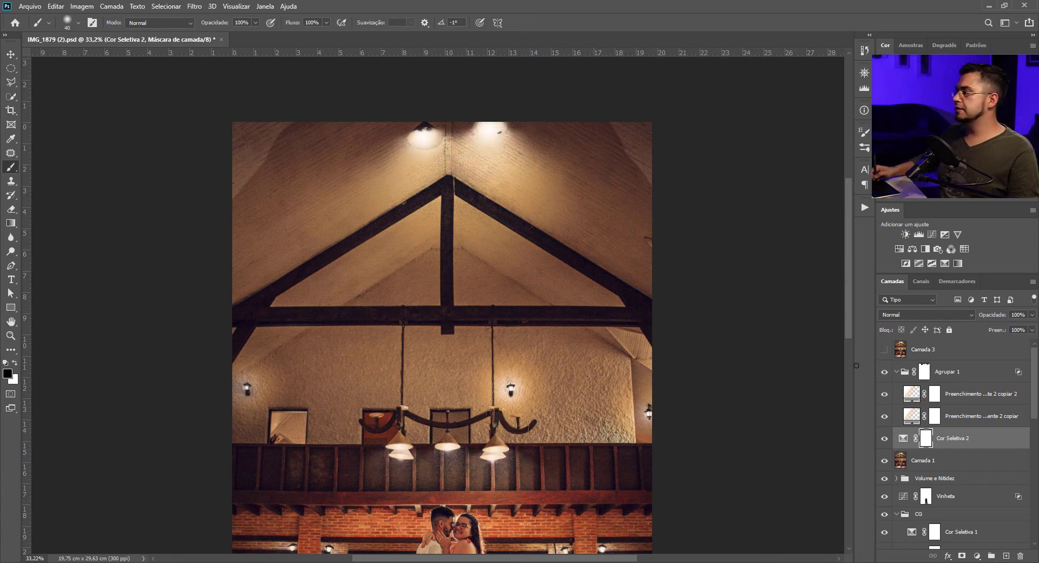
Review the Agrupar 1 group's Blend If settings and inspect its layer mask
{"action": "double_click", "coordinate": [993, 371]}
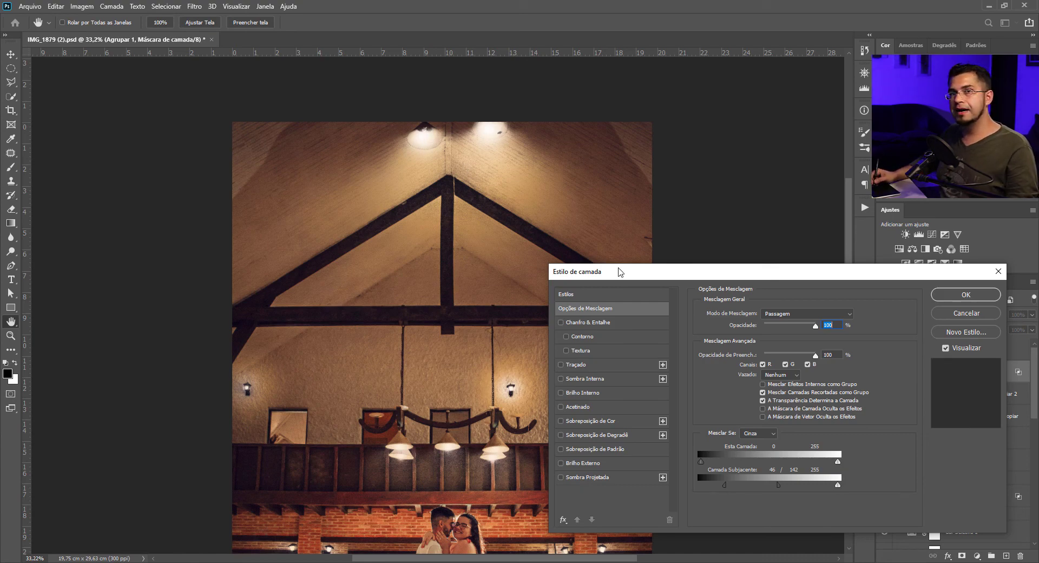
{"action": "left_click", "coordinate": [966, 295]}
{"action": "left_click", "coordinate": [924, 372], "text": "alt"}
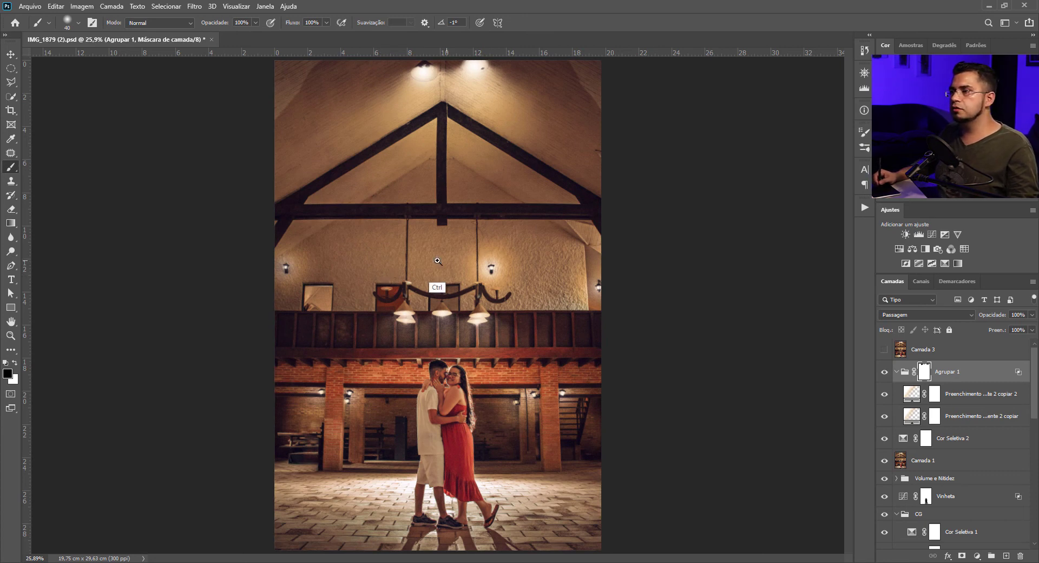
Outline the lit sconce beside the chandelier's right chain with the Patch tool and copy that area of Camada 1 onto a new layer
{"action": "left_click_drag", "start_coordinate": [437, 261], "coordinate": [492, 253]}
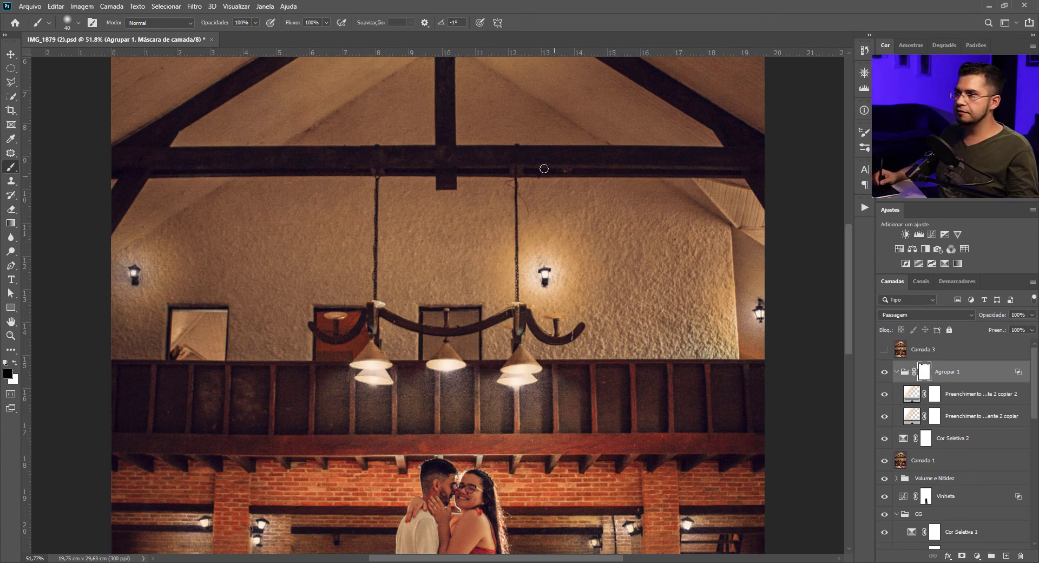
{"action": "key", "text": "j"}
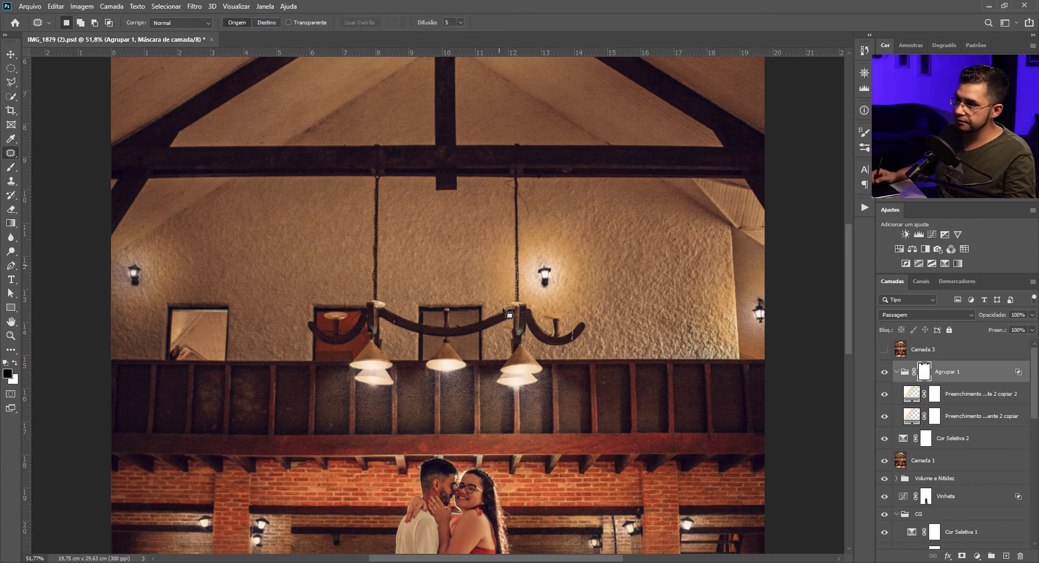
{"action": "mouse_move", "coordinate": [504, 219]}
{"action": "left_mouse_down"}
{"action": "mouse_move", "coordinate": [486, 321]}
{"action": "mouse_move", "coordinate": [548, 357]}
{"action": "mouse_move", "coordinate": [602, 313]}
{"action": "mouse_move", "coordinate": [597, 229]}
{"action": "mouse_move", "coordinate": [530, 195]}
{"action": "mouse_move", "coordinate": [495, 210]}
{"action": "left_mouse_up"}
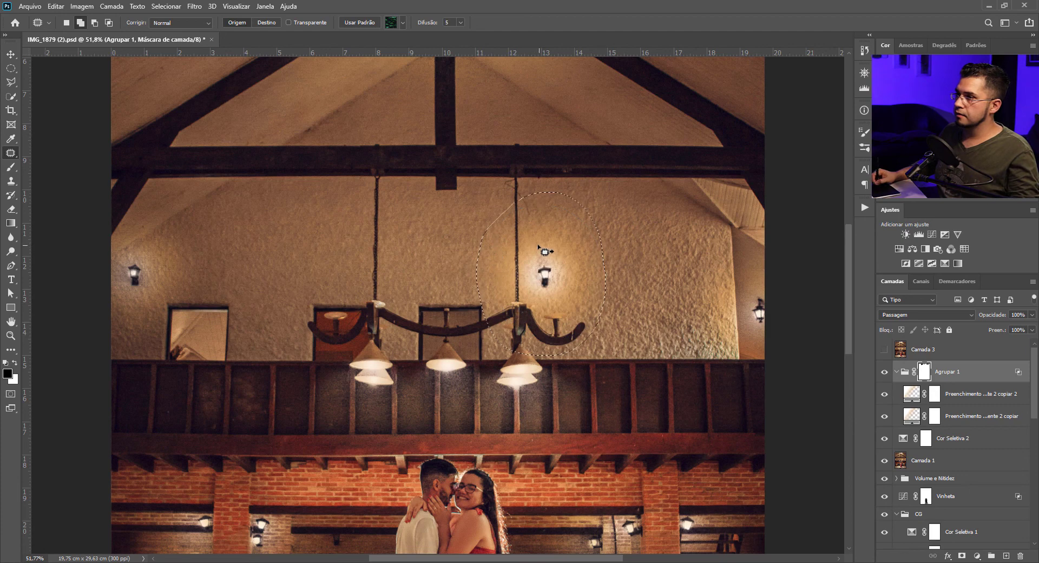
{"action": "key", "text": "ctrl+d"}
{"action": "left_click", "coordinate": [914, 457]}
{"action": "key", "text": "ctrl+shift+alt+n"}
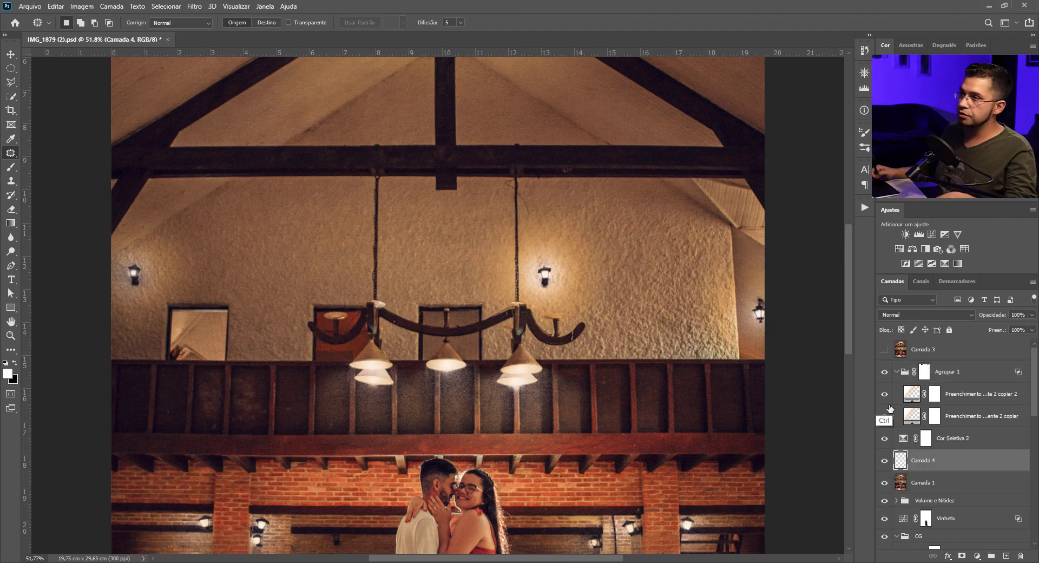
Flip the copied sconce horizontally and move it beside the chandelier's left chain, level with the original sconce
{"action": "key", "text": "ctrl+t"}
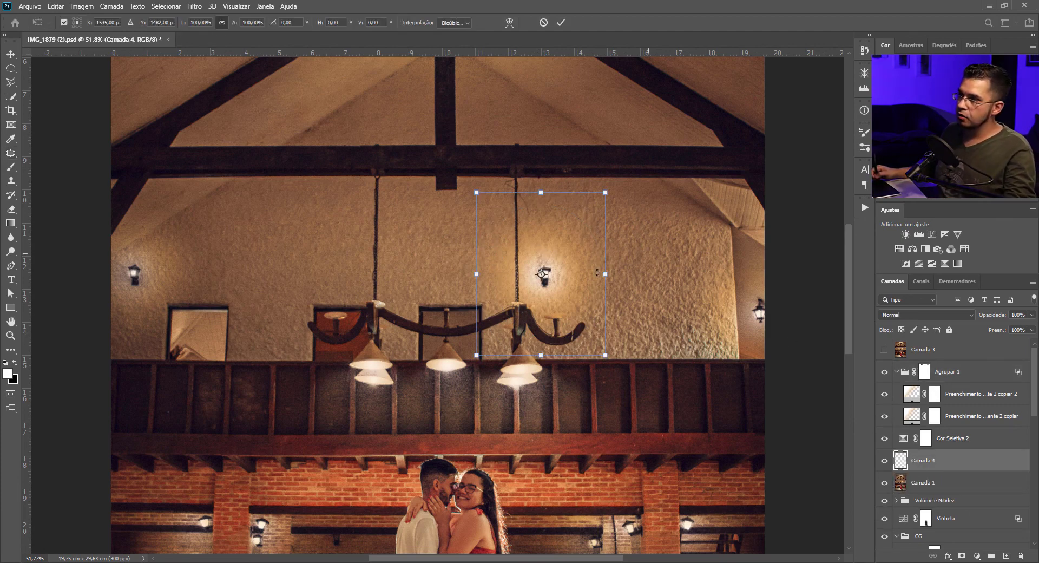
{"action": "right_click", "coordinate": [556, 305]}
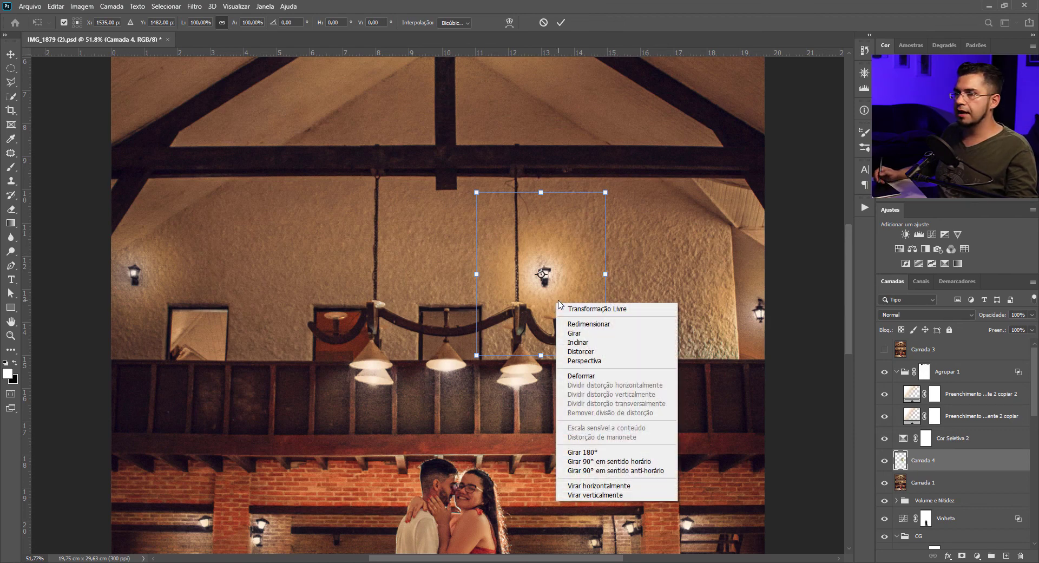
{"action": "left_click", "coordinate": [596, 486]}
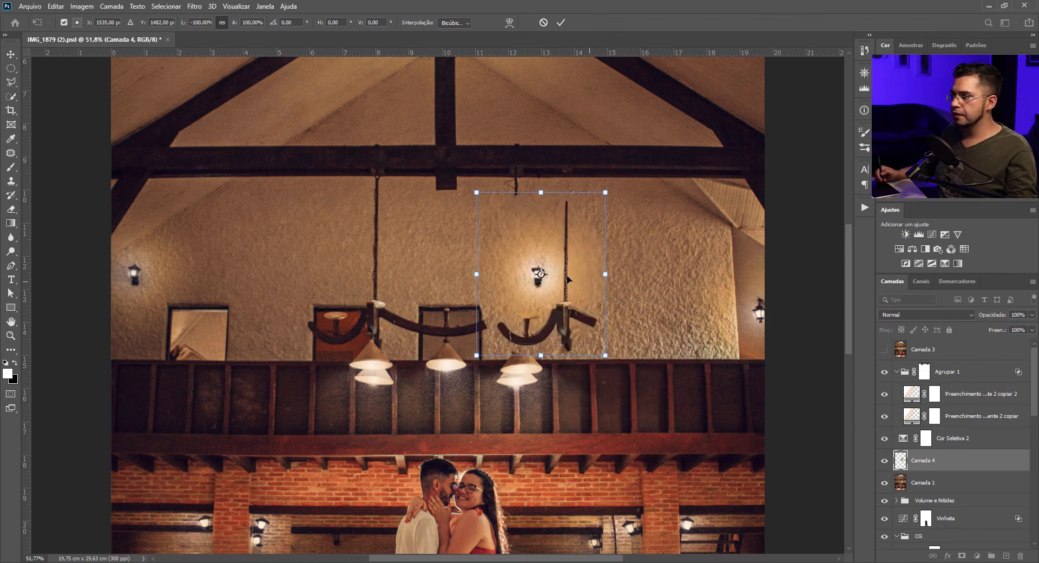
{"action": "left_click_drag", "start_coordinate": [483, 300], "coordinate": [380, 302]}
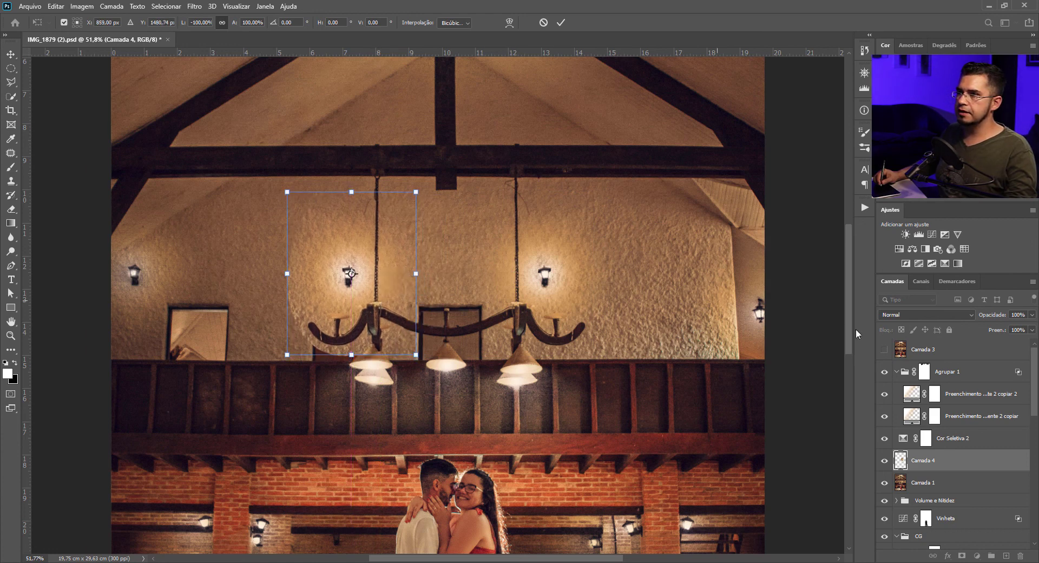
{"action": "key", "text": "Return"}
Add a mask to the copied sconce layer and blend its edges into the wall with a black 300 px brush at 12% flow
{"action": "left_click", "coordinate": [962, 556]}
{"action": "key", "text": "b"}
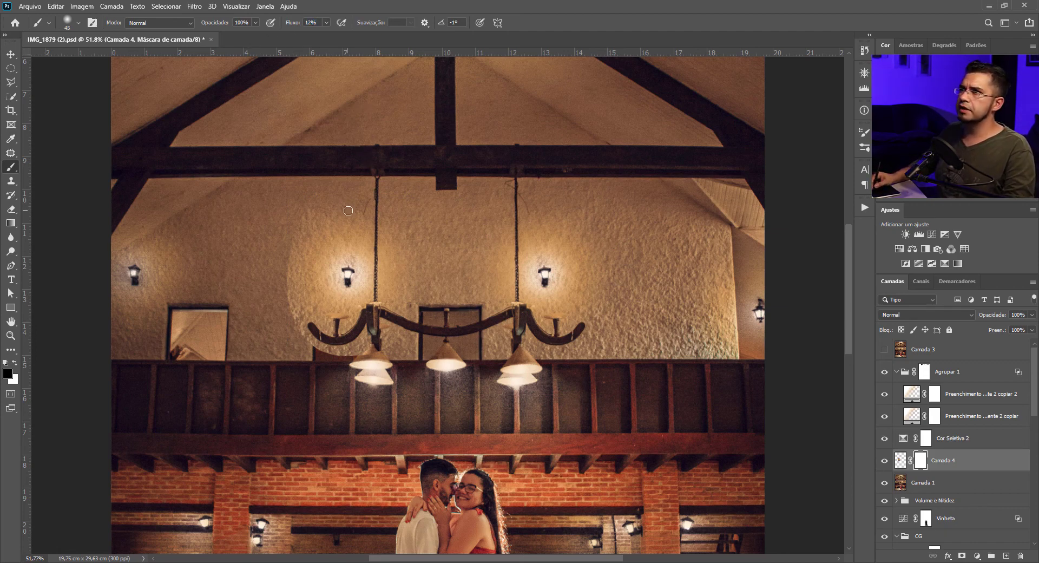
{"action": "key", "text": "bracketright"}
{"action": "key", "text": "bracketright"}
{"action": "key", "text": "bracketright"}
{"action": "key", "text": "bracketright"}
{"action": "key", "text": "bracketright"}
{"action": "key", "text": "bracketright"}
{"action": "key", "text": "bracketright"}
{"action": "key", "text": "bracketright"}
{"action": "key", "text": "bracketright"}
{"action": "key", "text": "bracketright"}
{"action": "key", "text": "bracketright"}
{"action": "key", "text": "bracketright"}
{"action": "key", "text": "bracketleft"}
{"action": "key", "text": "bracketleft"}
{"action": "mouse_move", "coordinate": [271, 280]}
{"action": "left_mouse_down"}
{"action": "mouse_move", "coordinate": [267, 258]}
{"action": "mouse_move", "coordinate": [273, 311]}
{"action": "mouse_move", "coordinate": [304, 356]}
{"action": "mouse_move", "coordinate": [387, 377]}
{"action": "left_mouse_up"}
{"action": "mouse_move", "coordinate": [394, 359]}
{"action": "left_mouse_down"}
{"action": "mouse_move", "coordinate": [297, 356]}
{"action": "mouse_move", "coordinate": [265, 333]}
{"action": "left_mouse_up"}
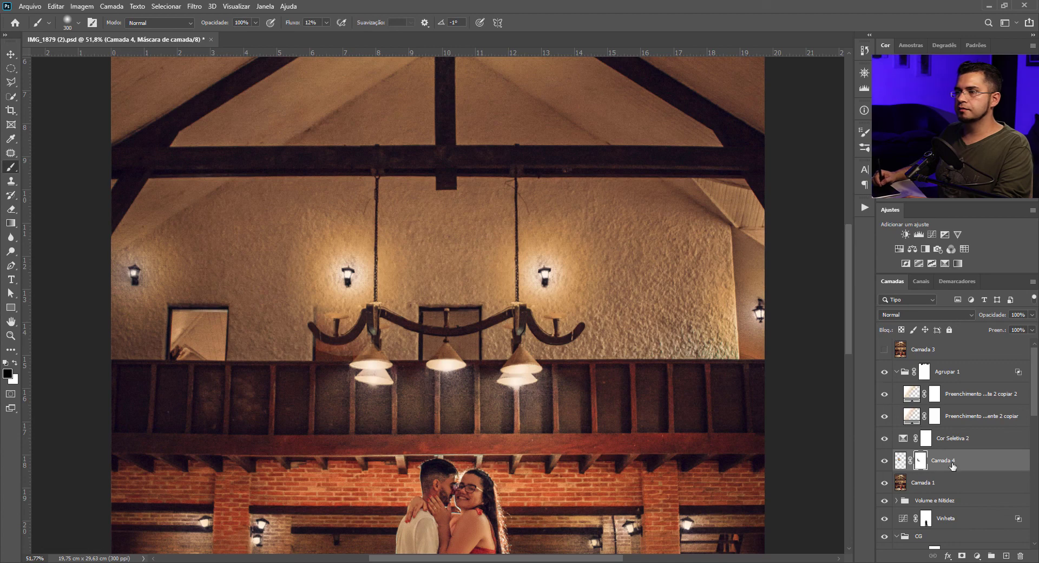
Merge the copied sconce layer into Camada 1 and make the Camada 3 layer visible
{"action": "key", "text": "ctrl+e"}
{"action": "left_click", "coordinate": [884, 350]}
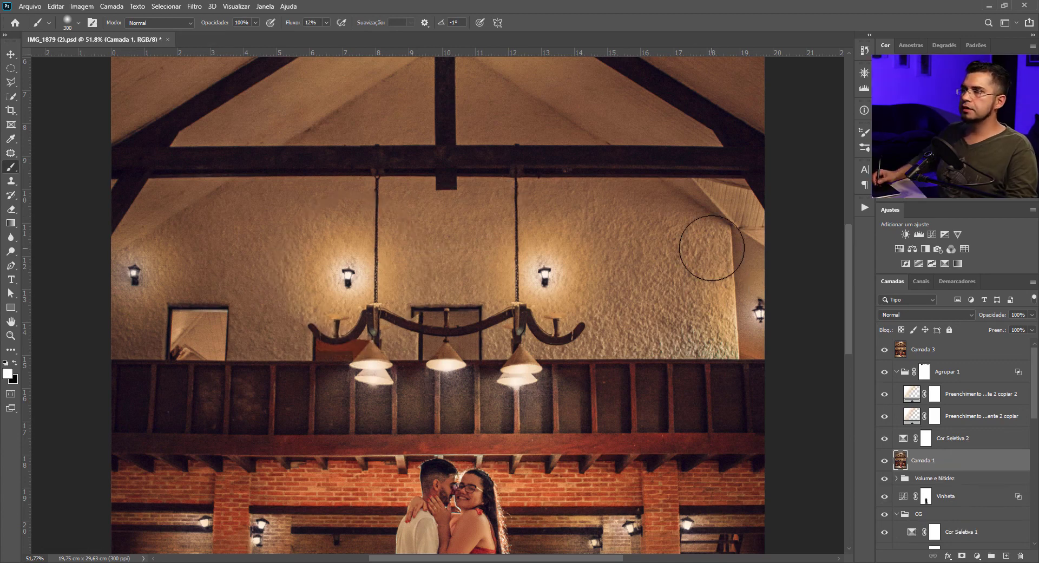
Compare the finished edit with the original photo by isolating the Plano de Fundo layer, and restore all layers
{"action": "scroll", "coordinate": [761, 308], "scroll_direction": "down", "scroll_amount": 3}
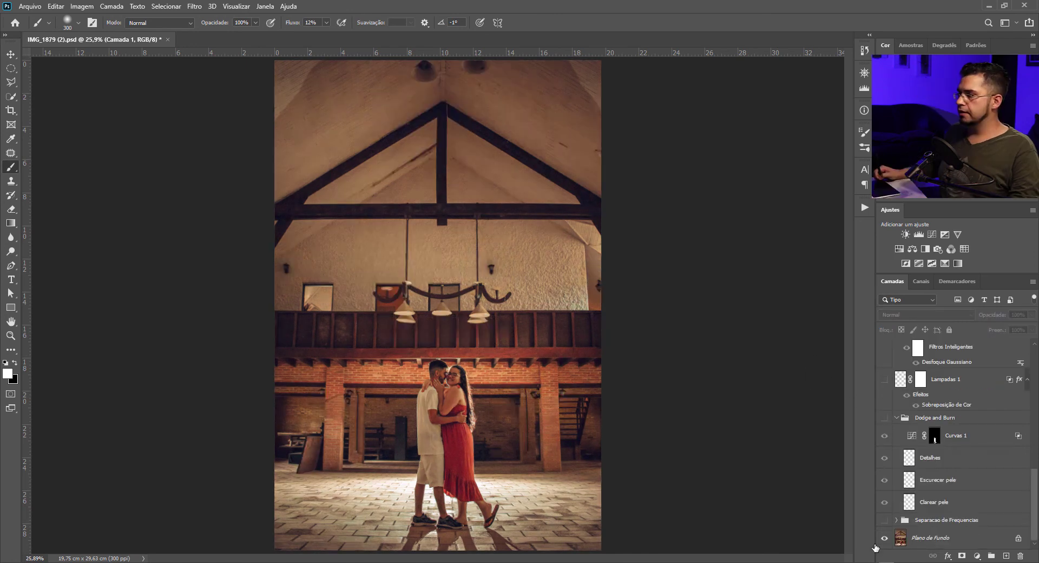
{"action": "left_click", "coordinate": [884, 538], "text": "alt"}
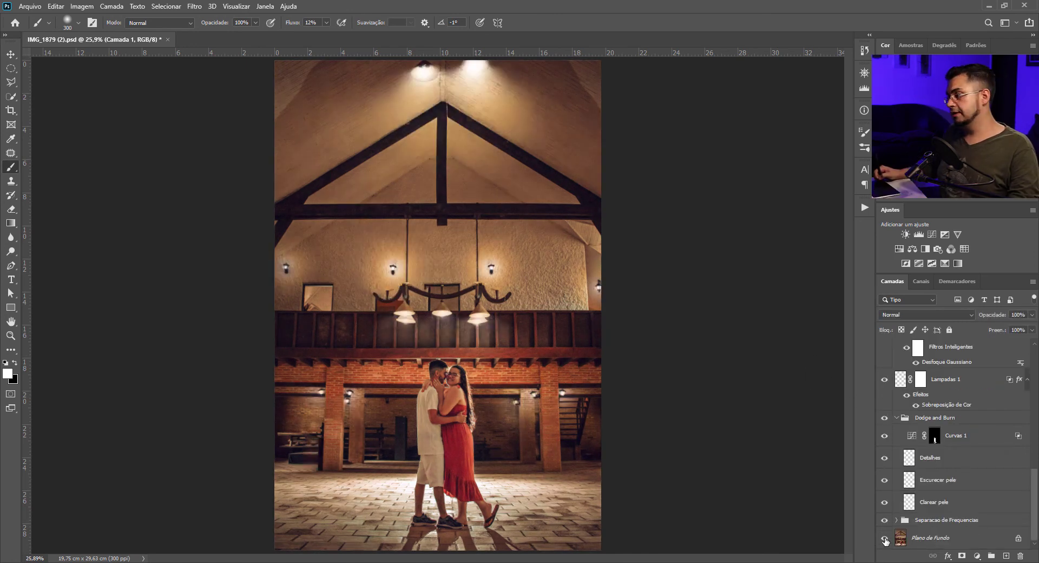